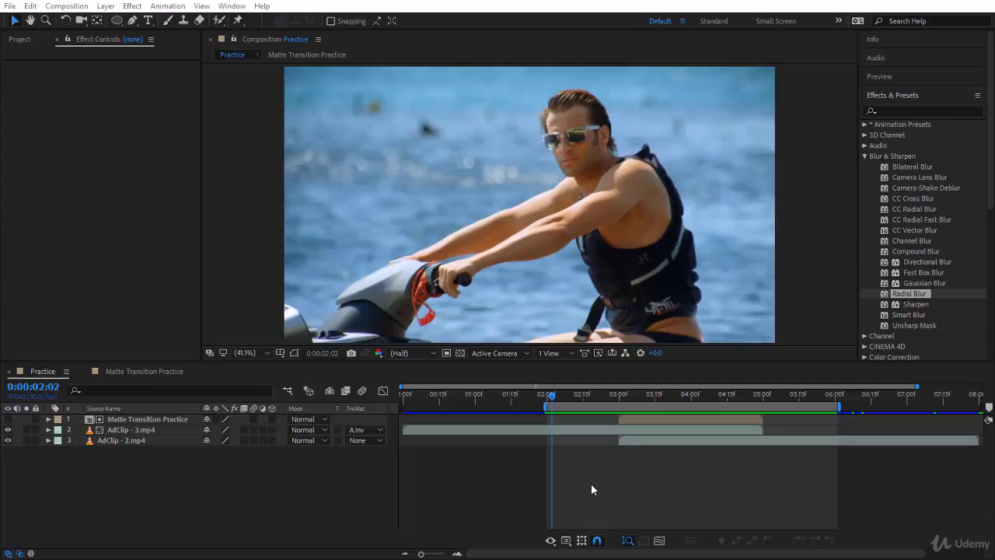
Step: Play the Practice composition and scrub through its dot-matte transition between the two clips
click(603, 457)
key(space)
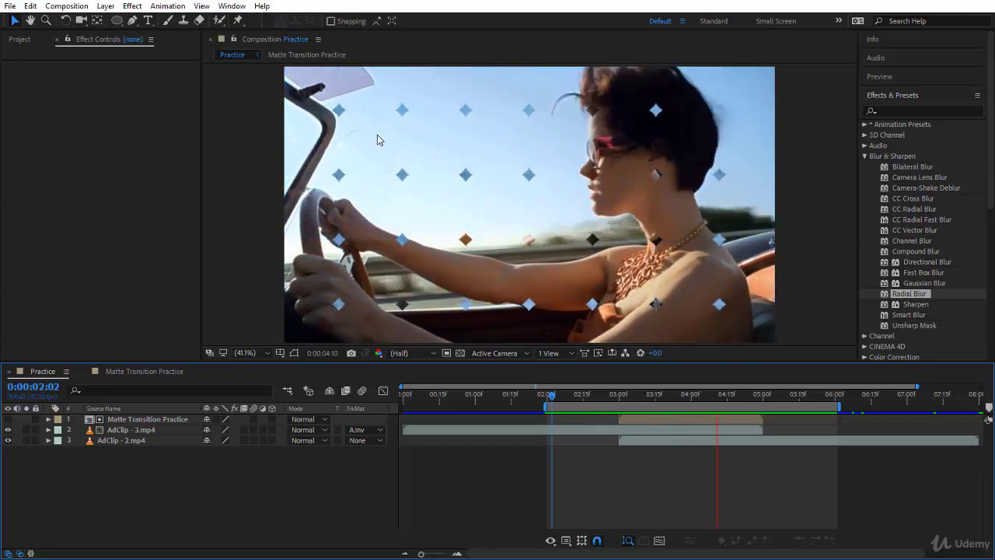
click(617, 393)
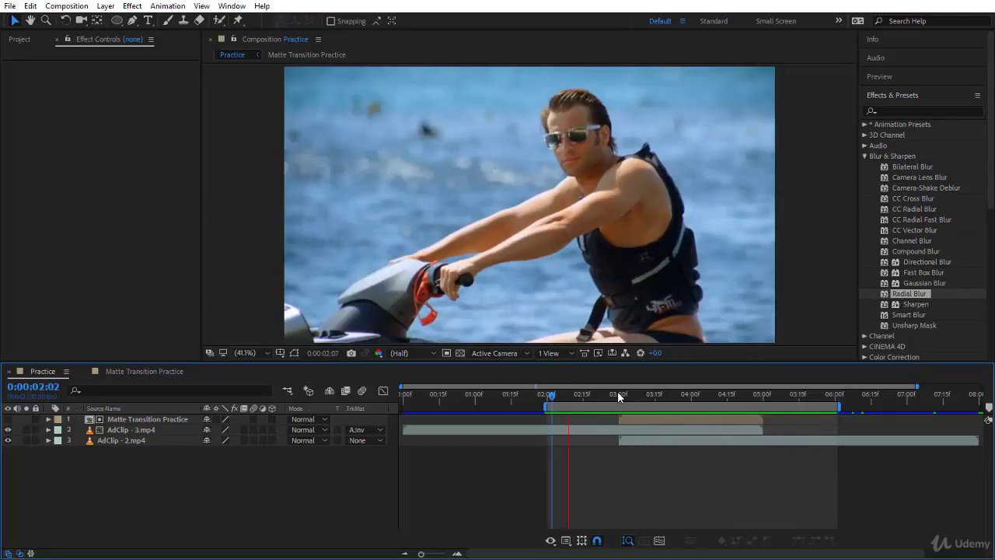
drag(623, 397, 661, 411)
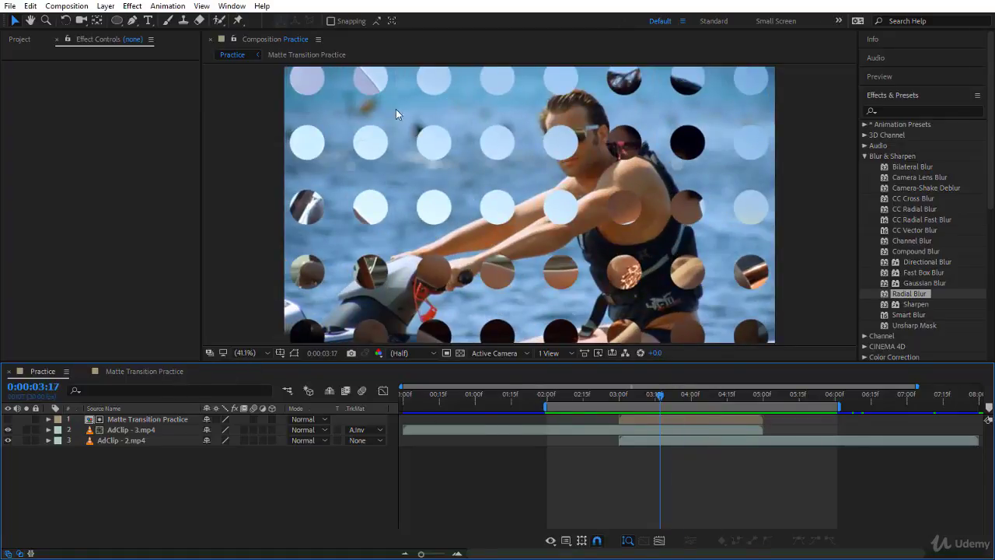
click(142, 371)
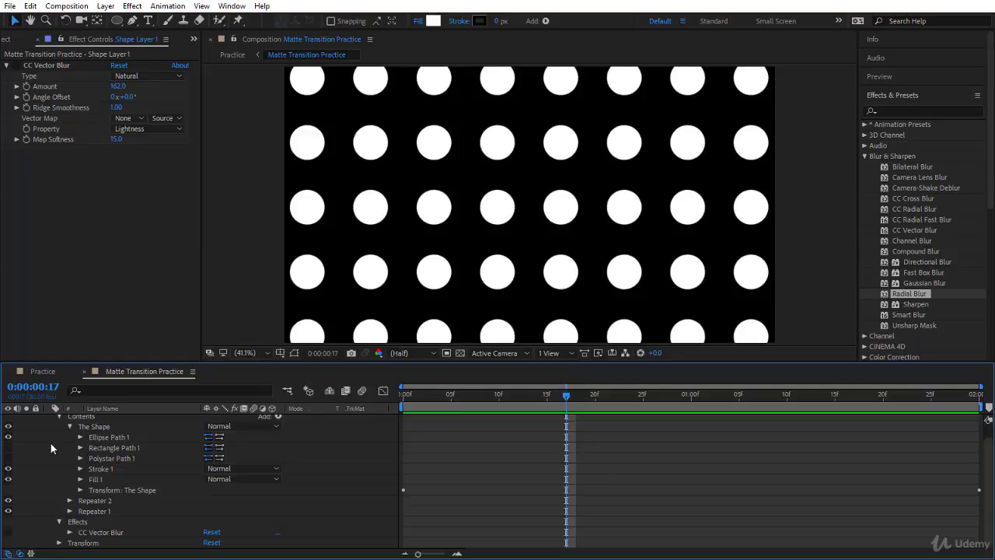
click(83, 437)
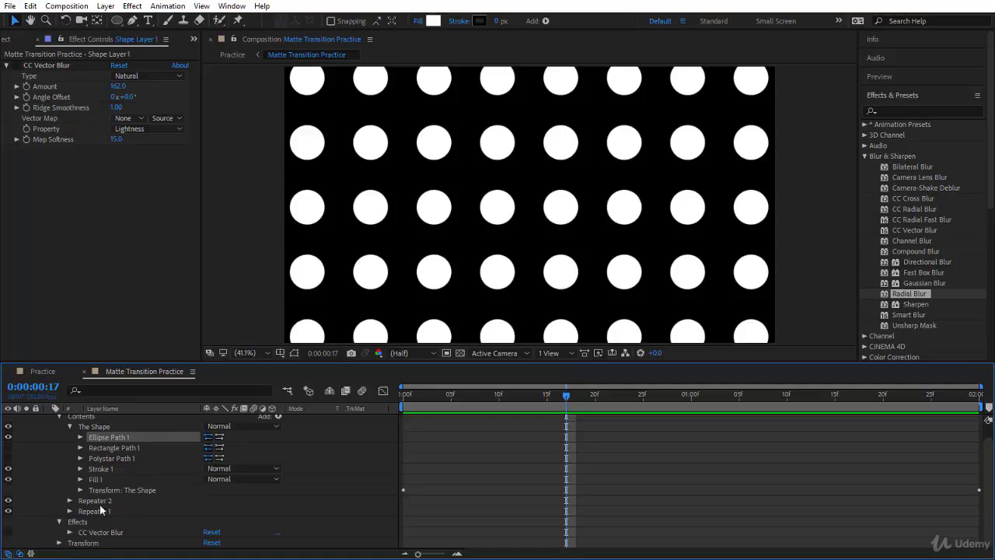
click(7, 510)
click(312, 85)
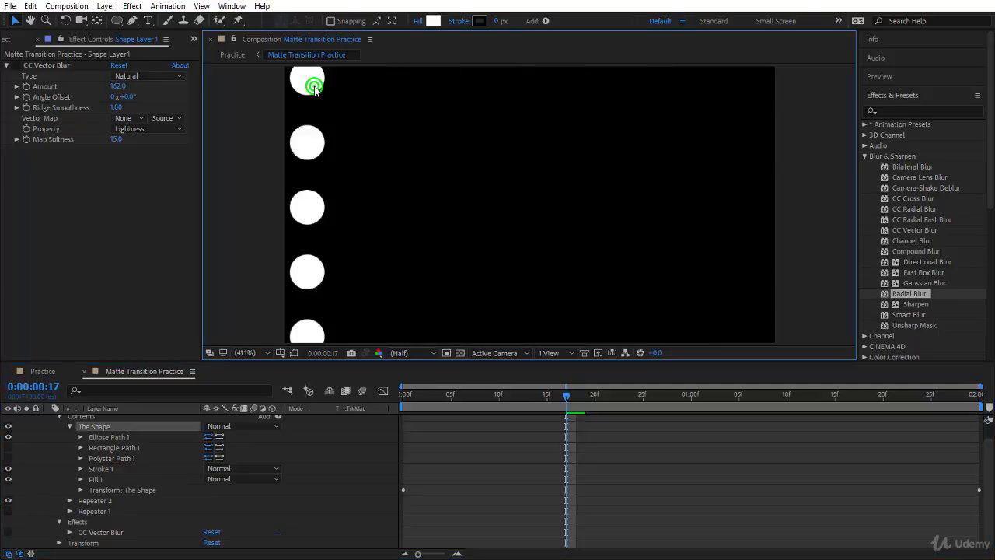
click(295, 353)
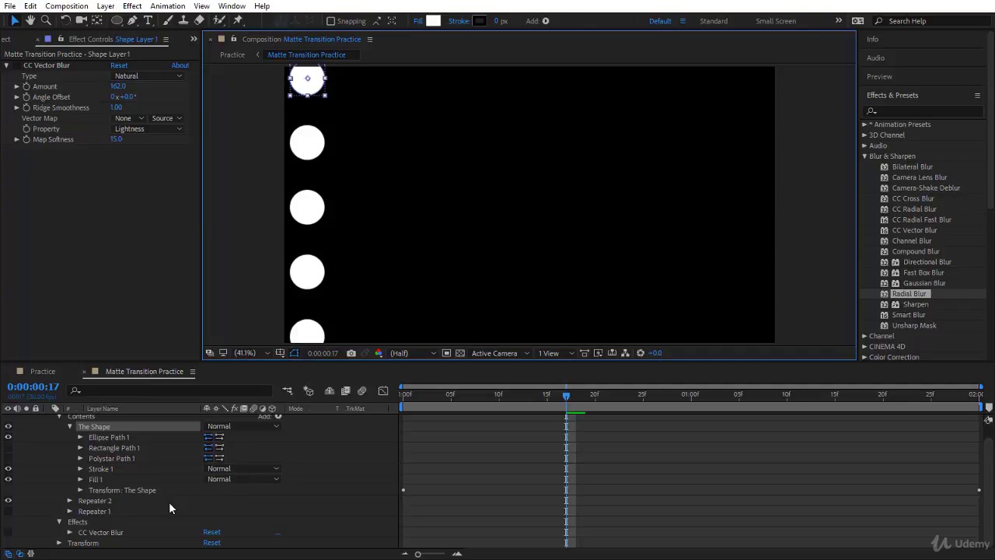
click(9, 511)
click(8, 500)
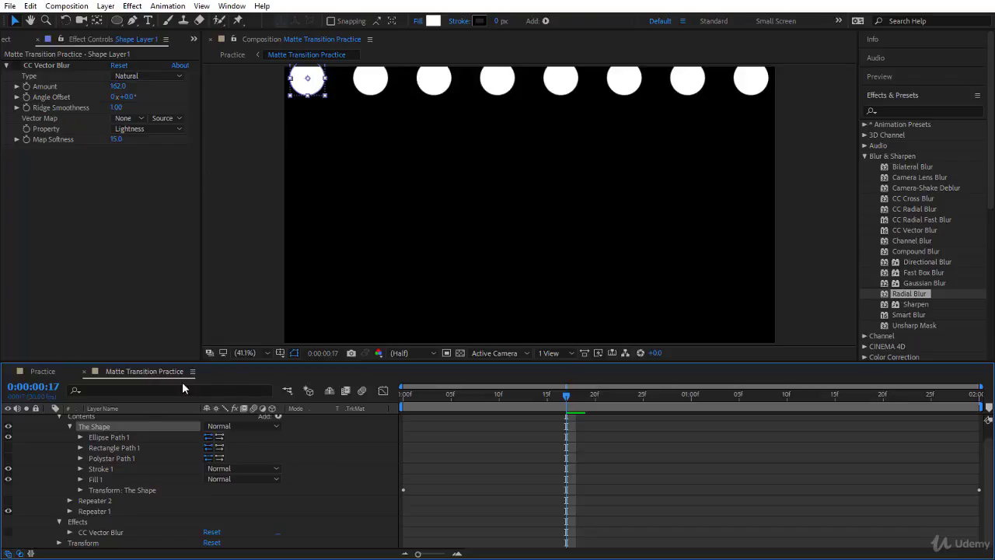
click(8, 501)
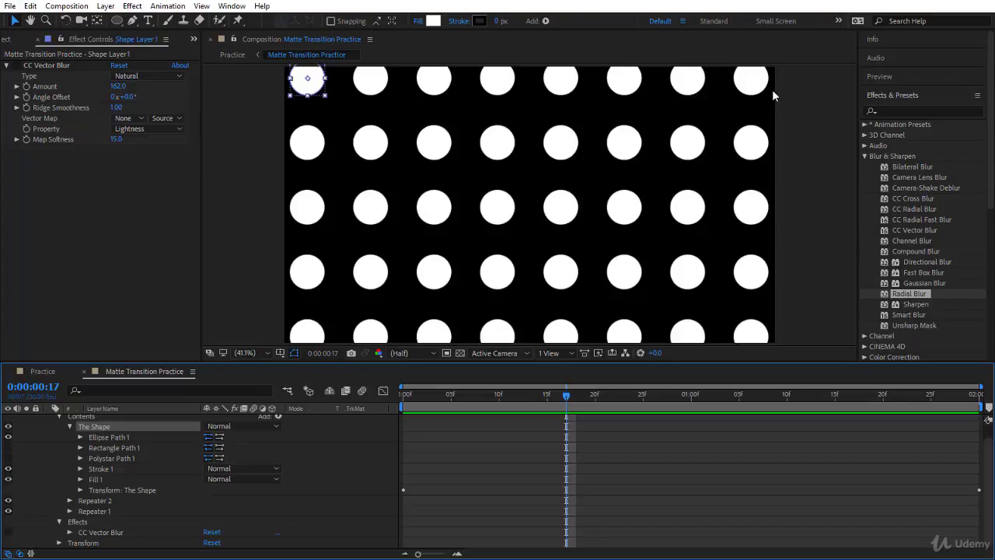
drag(565, 395, 379, 416)
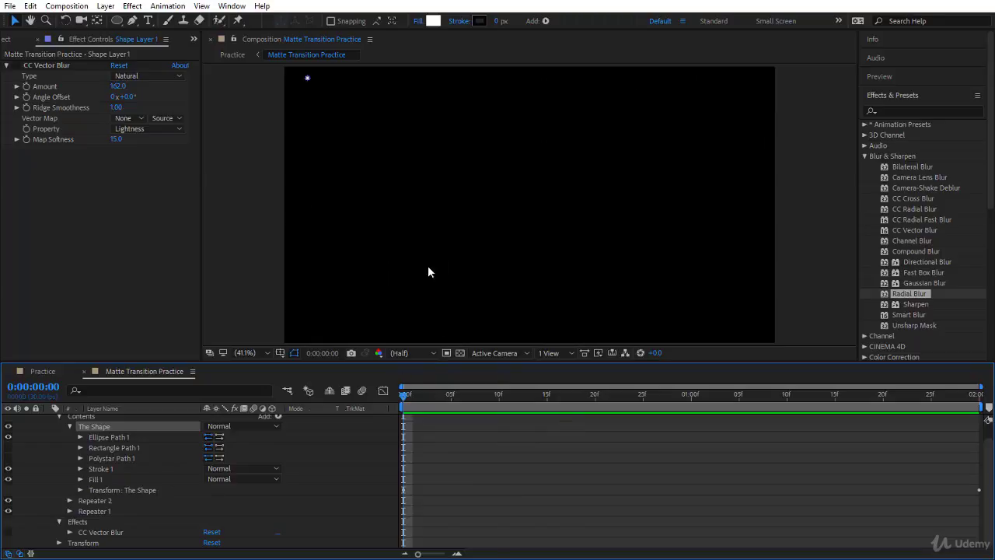
Step: Expand The Shape's Transform and scrub to watch the dots scale from 0% to 193.7%
scroll(88, 501, up, 1)
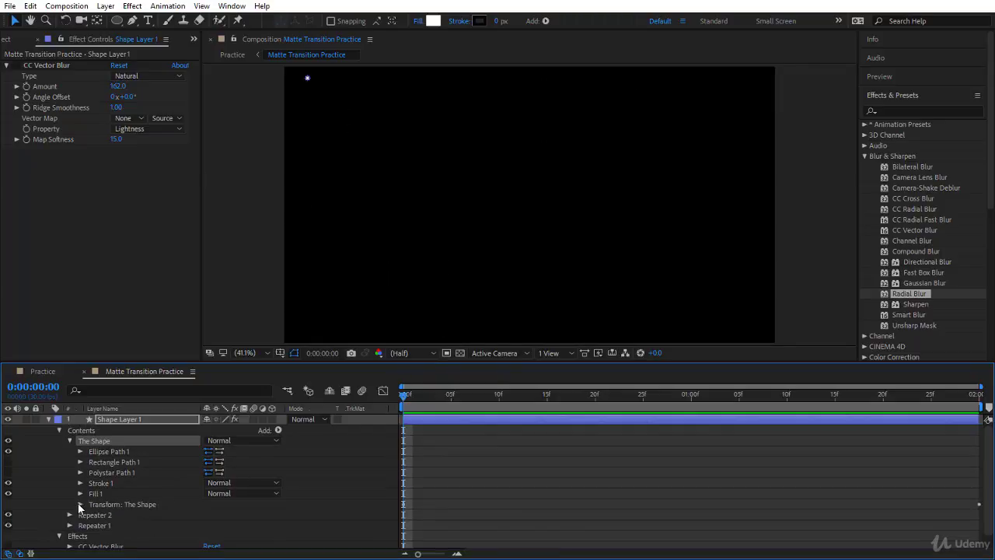
click(80, 504)
scroll(80, 506, down, 2)
scroll(132, 470, up, 2)
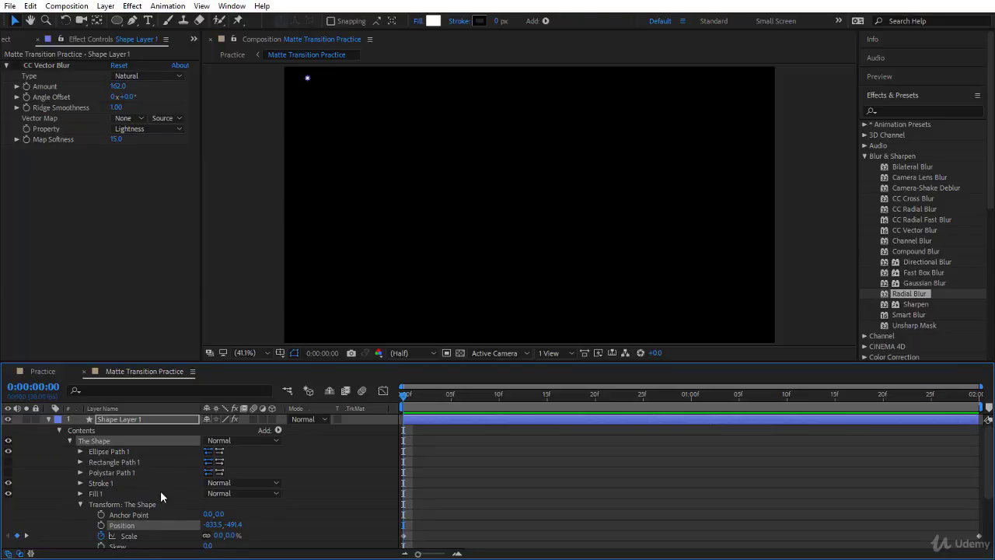
scroll(169, 491, down, 4)
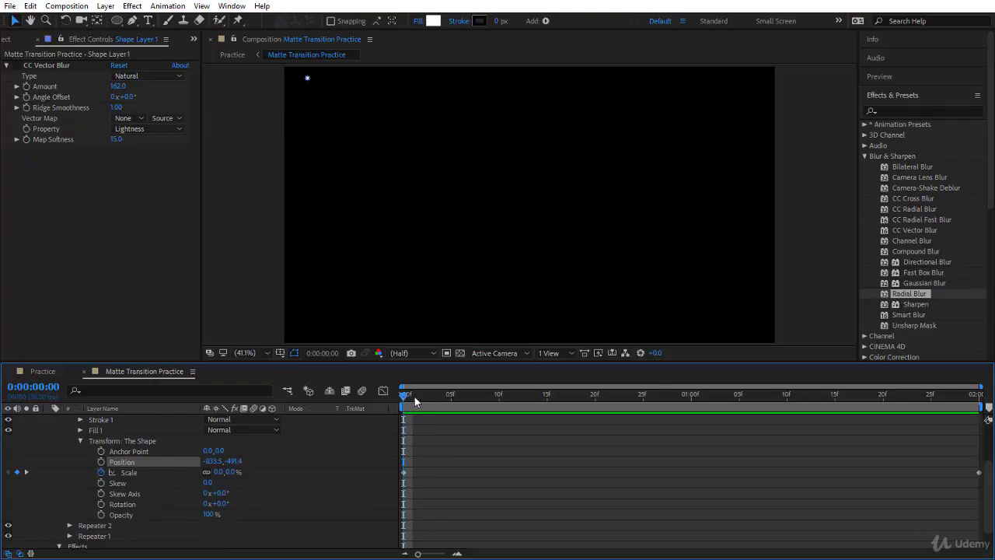
drag(401, 395, 987, 484)
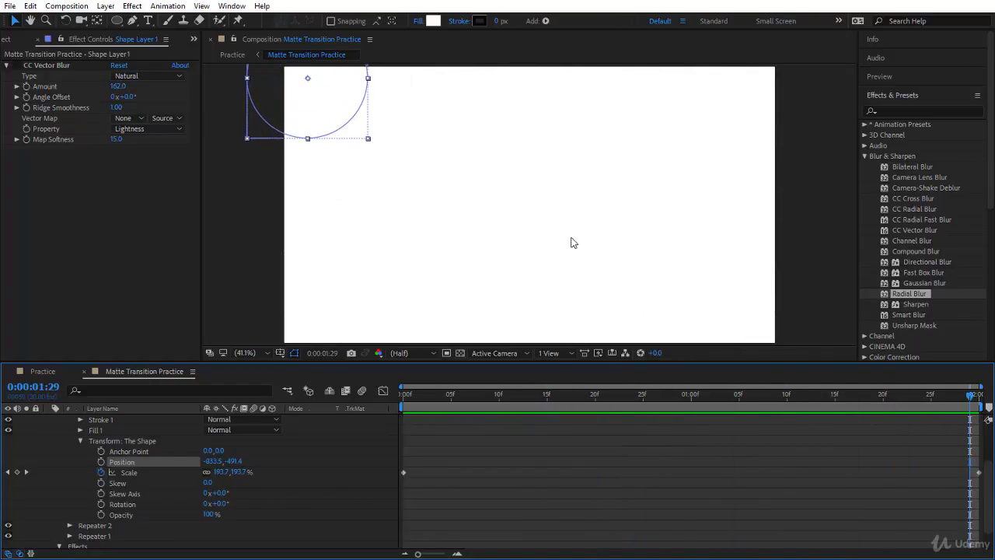
key(Home)
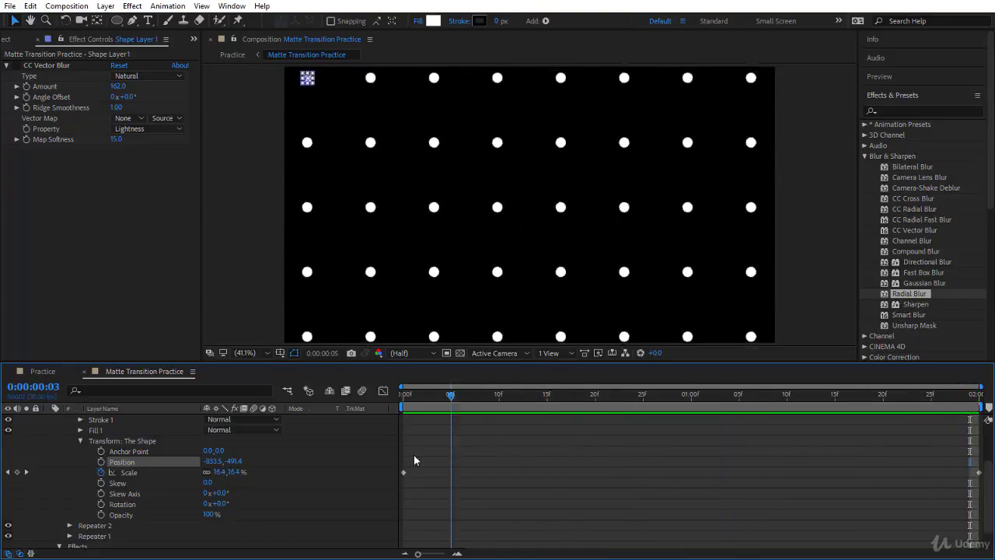
drag(547, 461, 551, 500)
Step: Hide Ellipse Path 1 and show Rectangle Path 1, previewing the growing square grid
scroll(114, 443, up, 3)
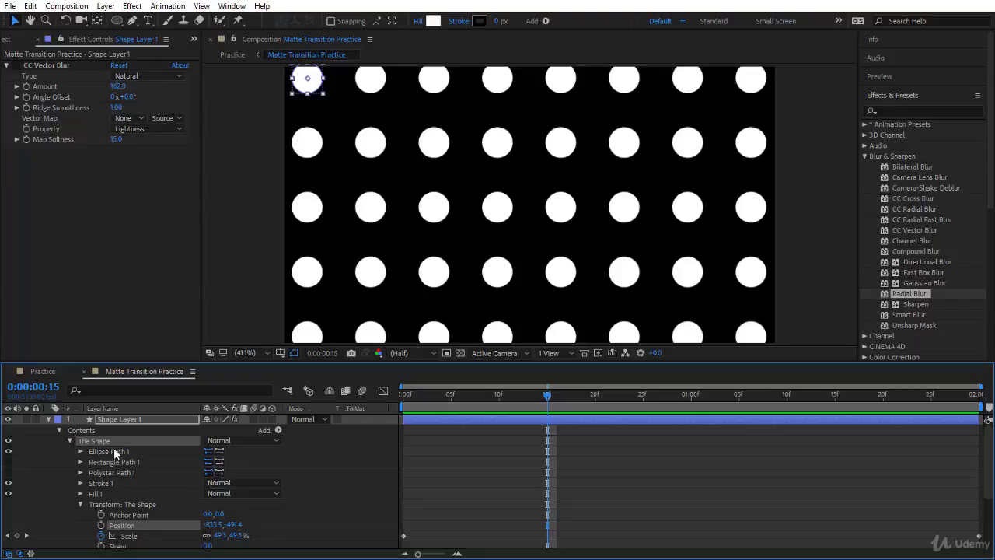
click(9, 450)
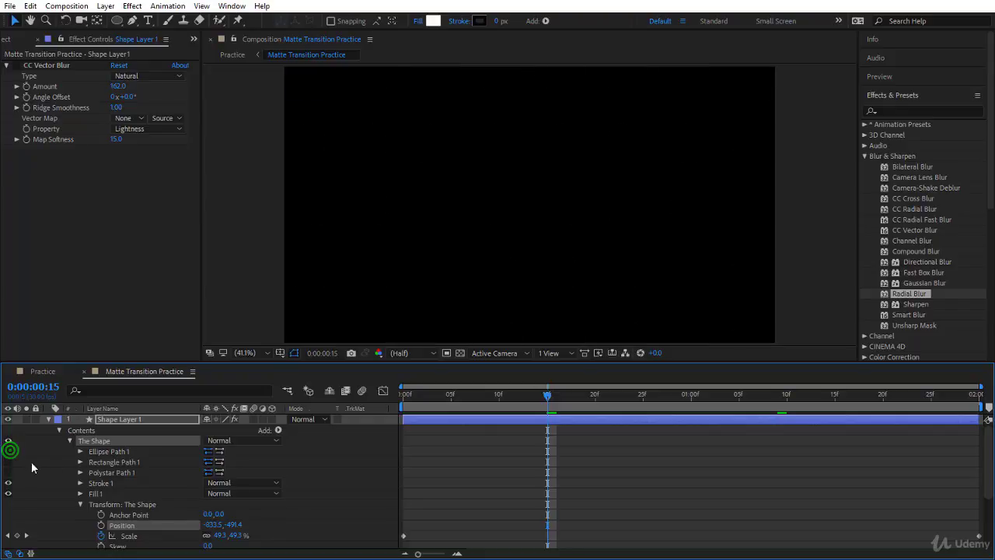
click(97, 451)
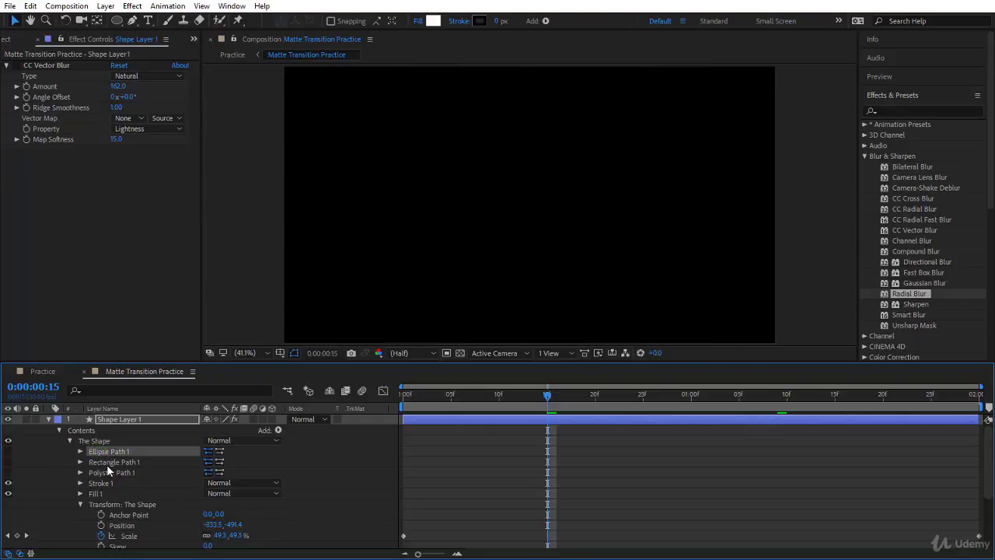
click(7, 461)
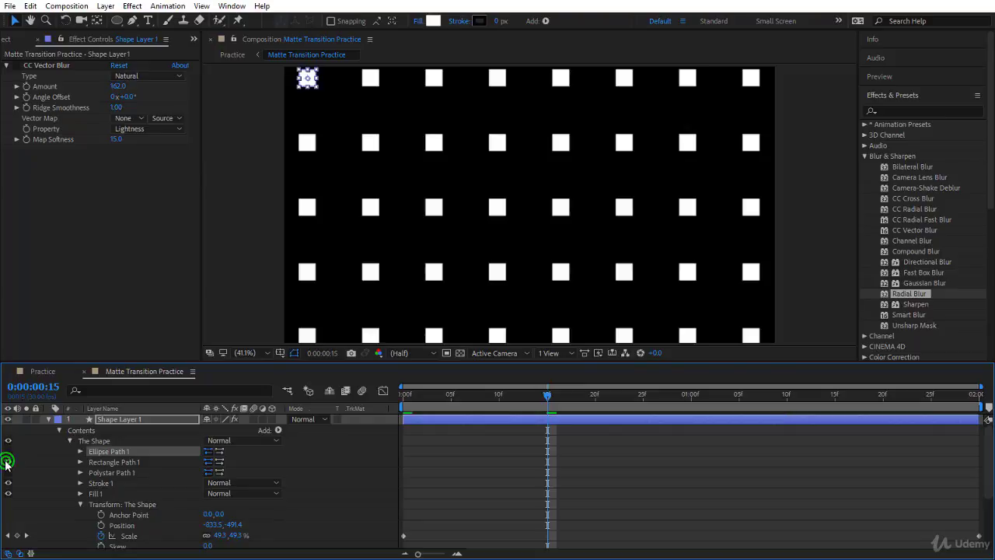
drag(549, 400, 614, 471)
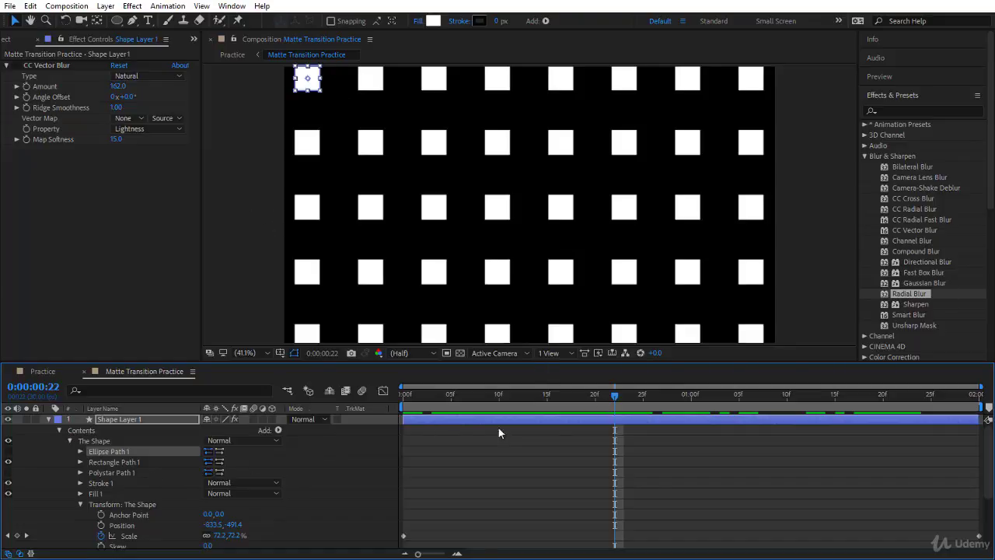
drag(611, 397, 809, 438)
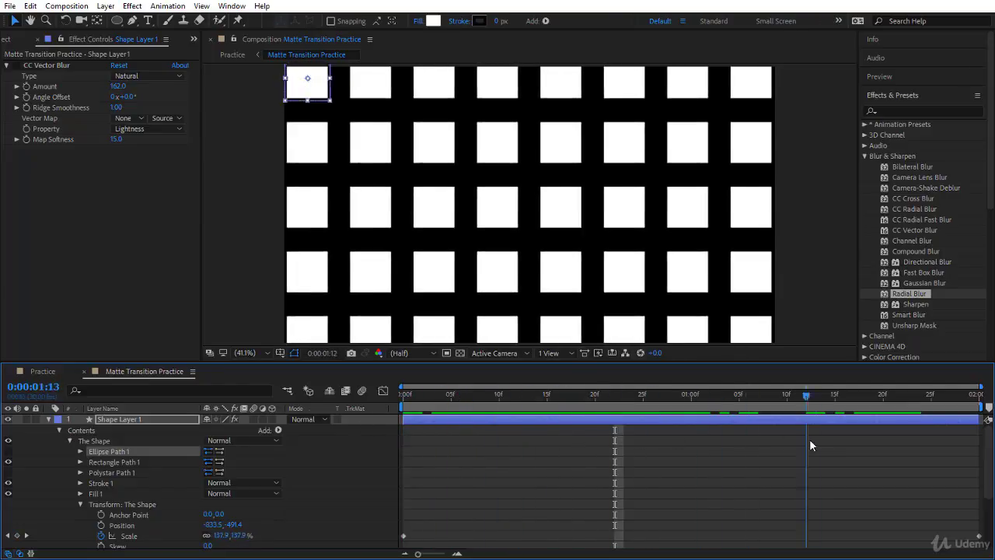
scroll(143, 482, down, 3)
scroll(142, 487, down, 1)
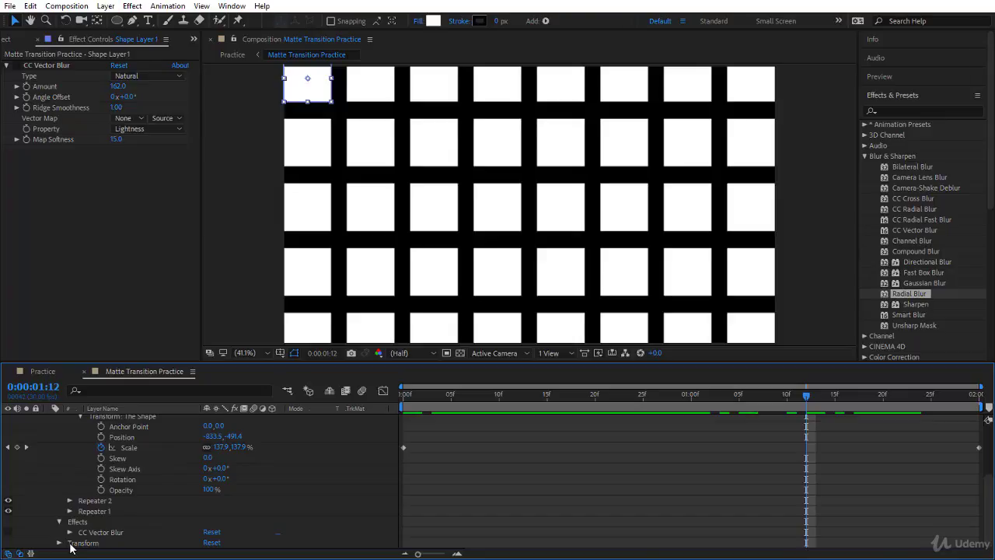
scroll(91, 494, up, 3)
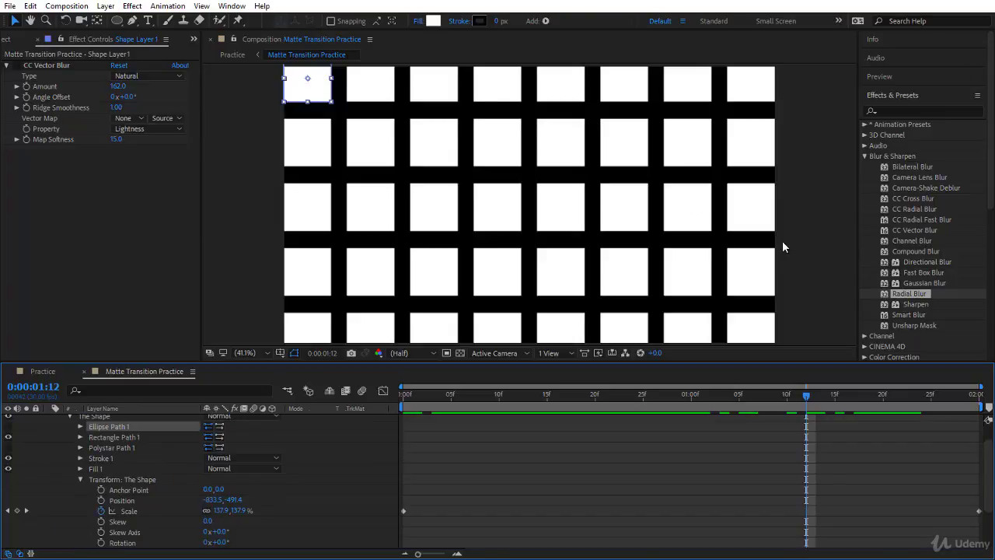
Step: Swap the squares for Polystar Path 1, an 8-point polygon, and scrub back to frame 23
click(8, 448)
click(8, 437)
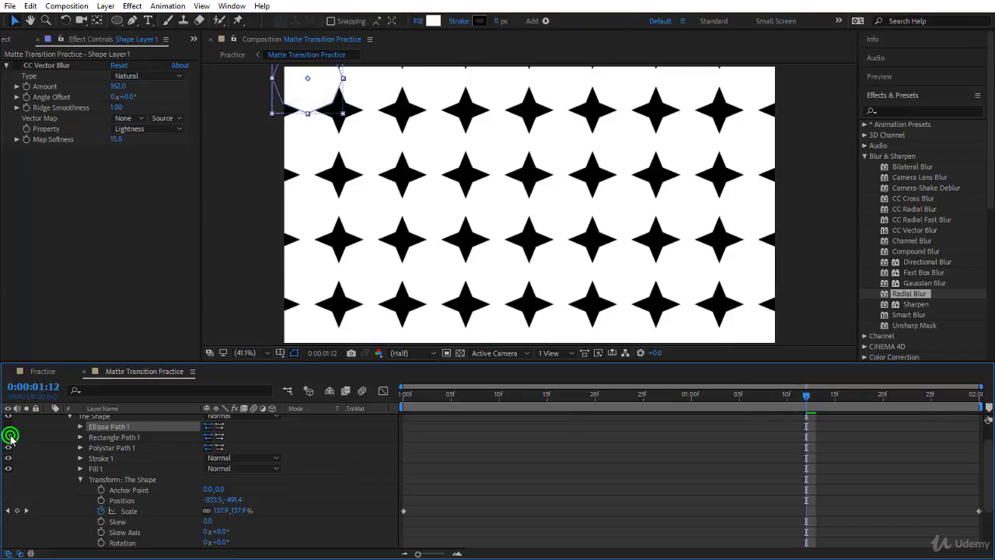
click(79, 447)
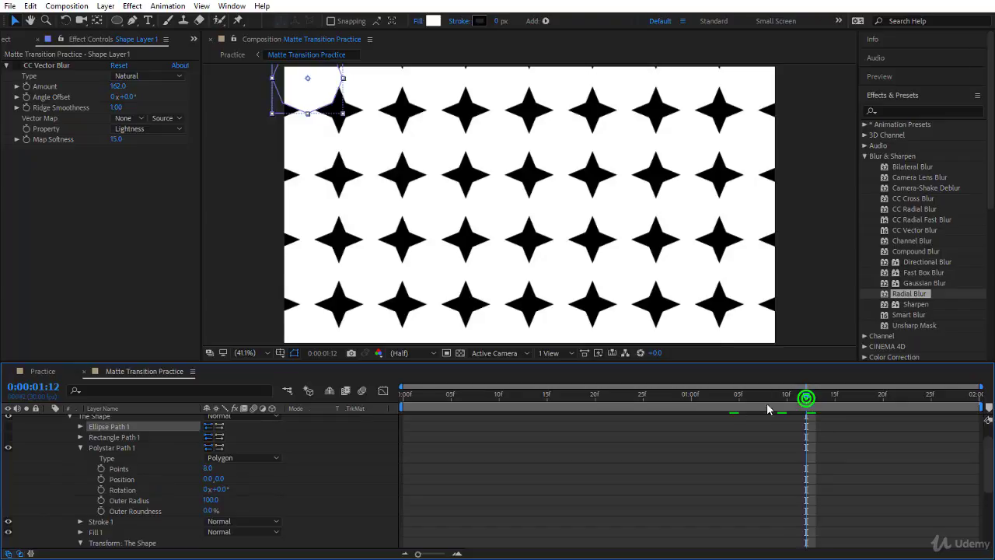
drag(766, 408, 624, 436)
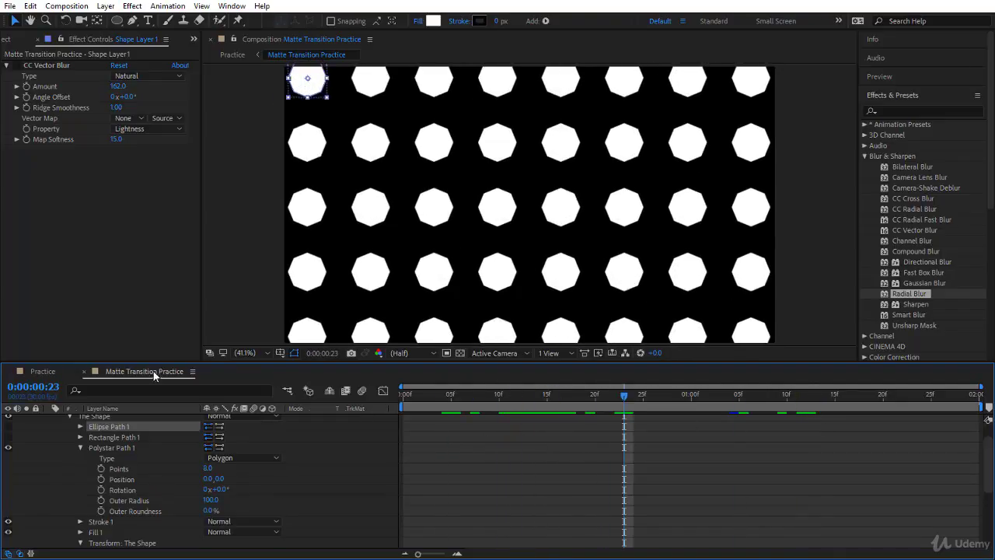
click(37, 372)
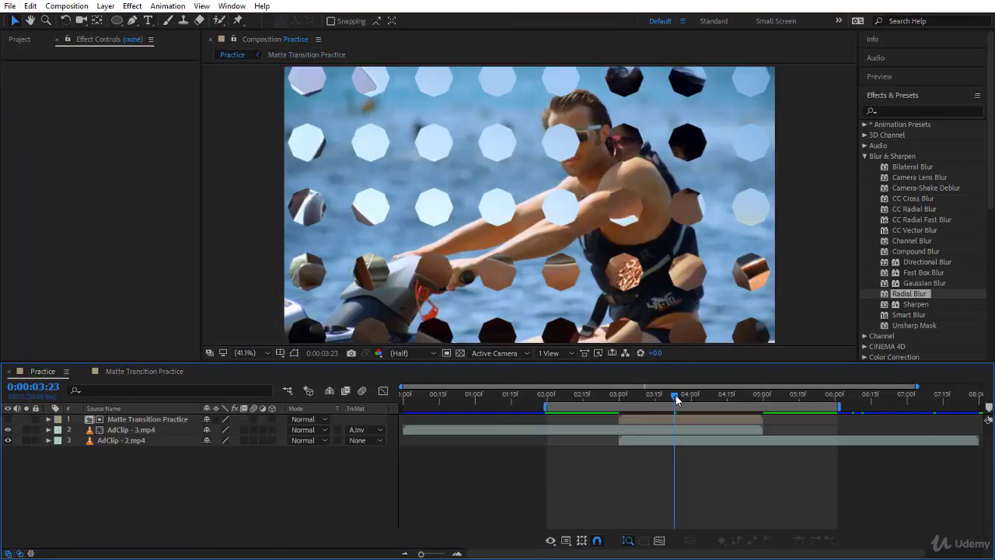
drag(675, 398, 573, 412)
key(space)
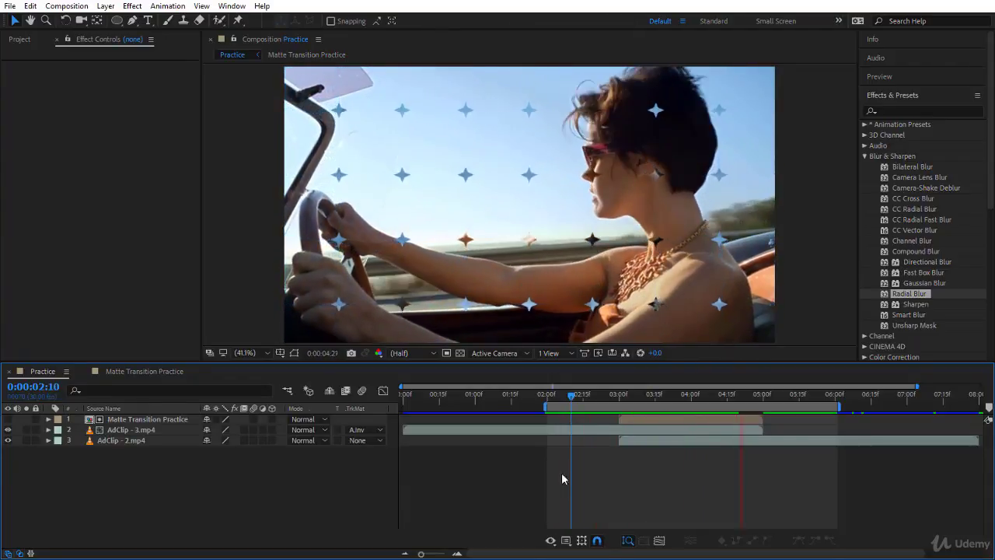
drag(572, 396, 599, 404)
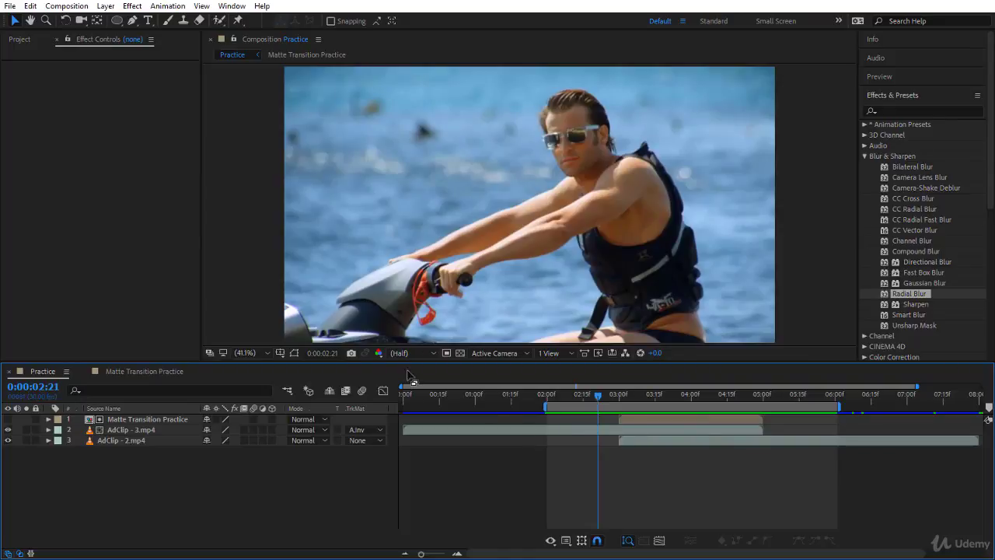
click(174, 372)
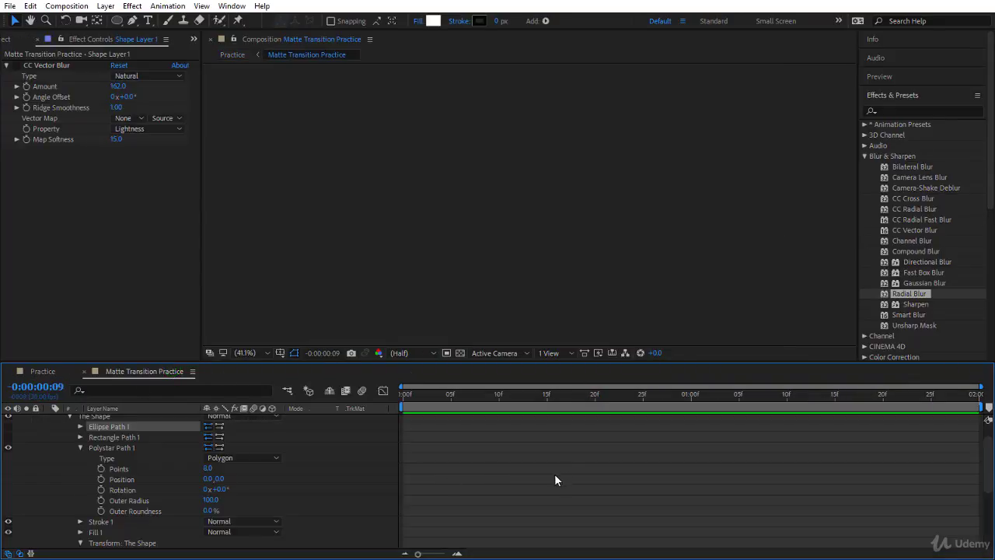
Step: Turn the Ellipse Path back on and compare circles with CC Vector Blur on and off
scroll(306, 457, up, 2)
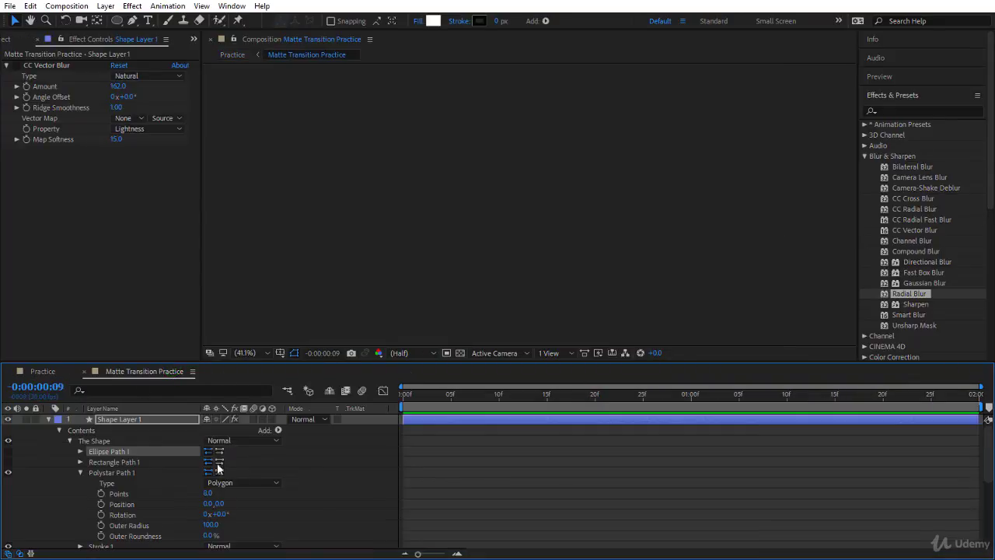
click(8, 456)
click(9, 471)
click(38, 63)
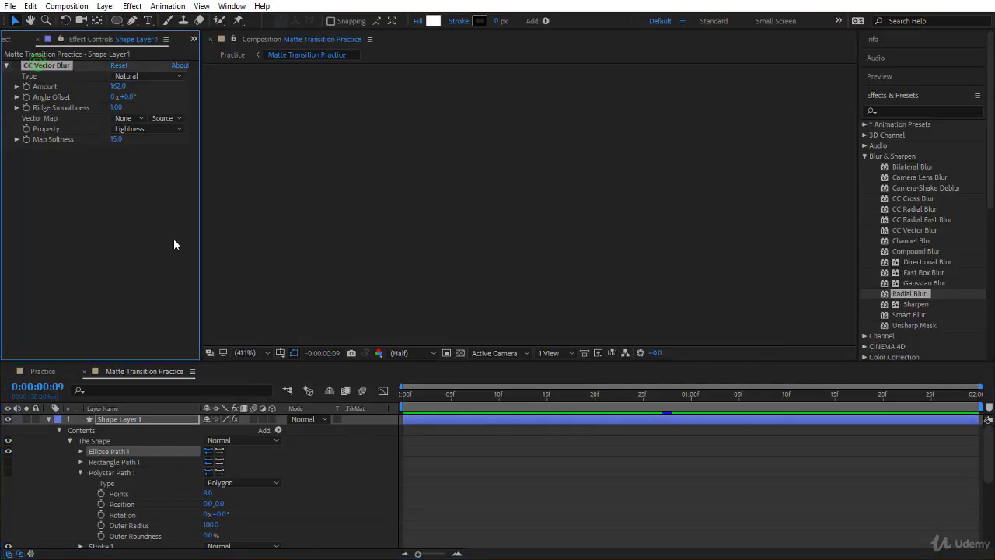
click(419, 395)
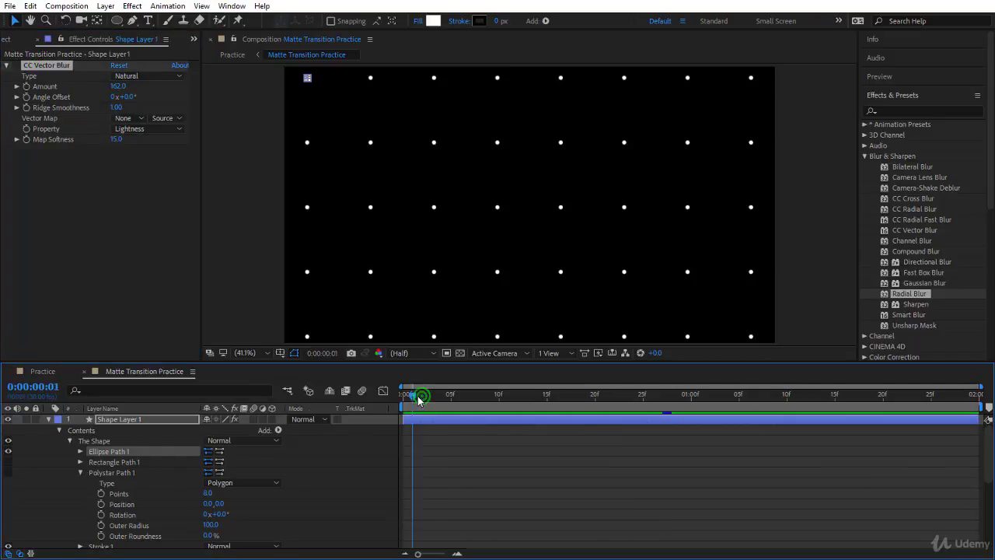
click(15, 65)
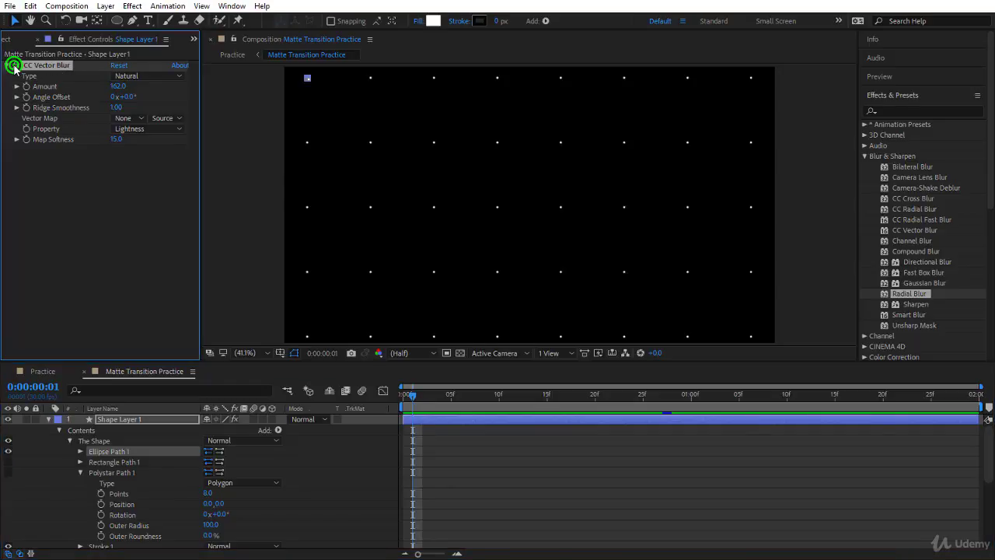
drag(412, 395, 625, 436)
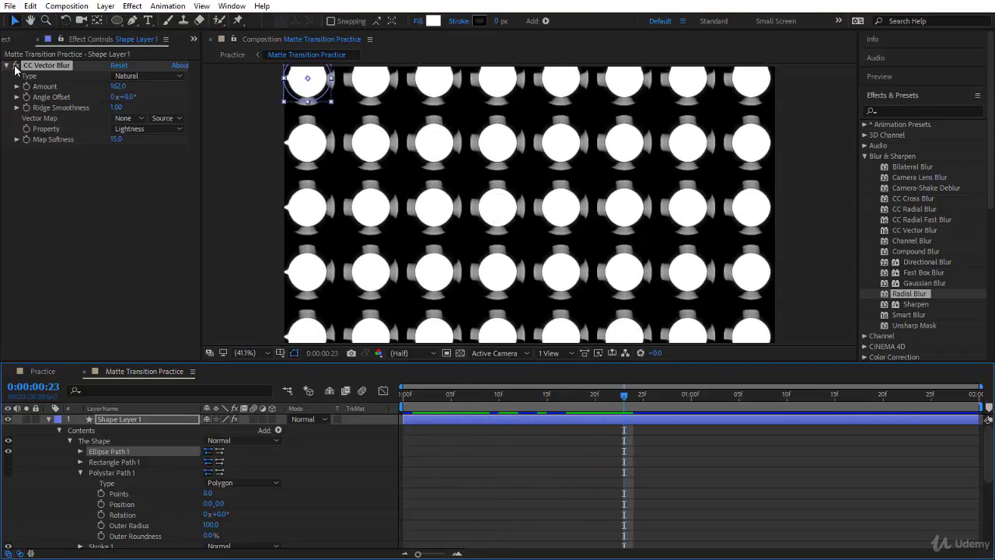
Step: Try CC Vector Blur types Constant Length and Perpendicular, settling on Direction Fading
click(144, 76)
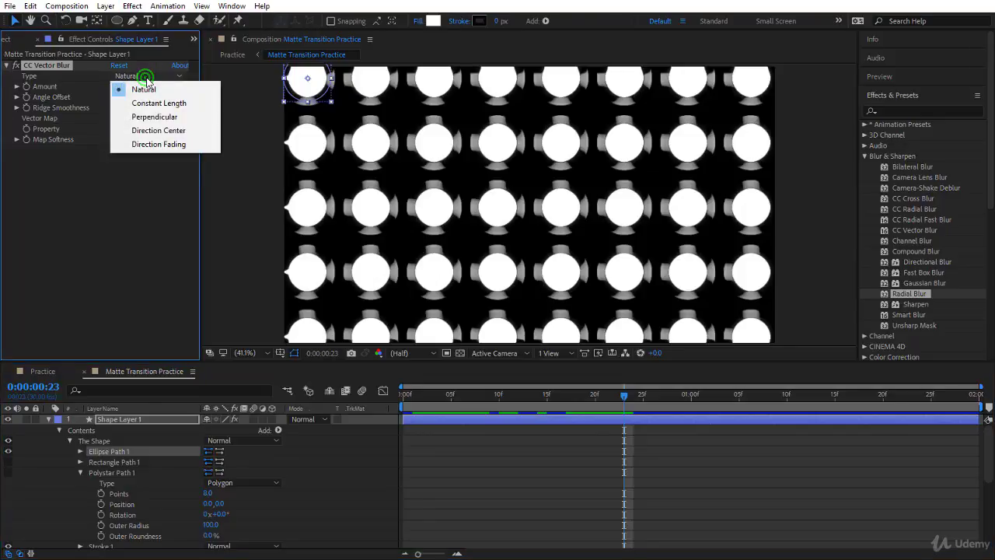
click(152, 103)
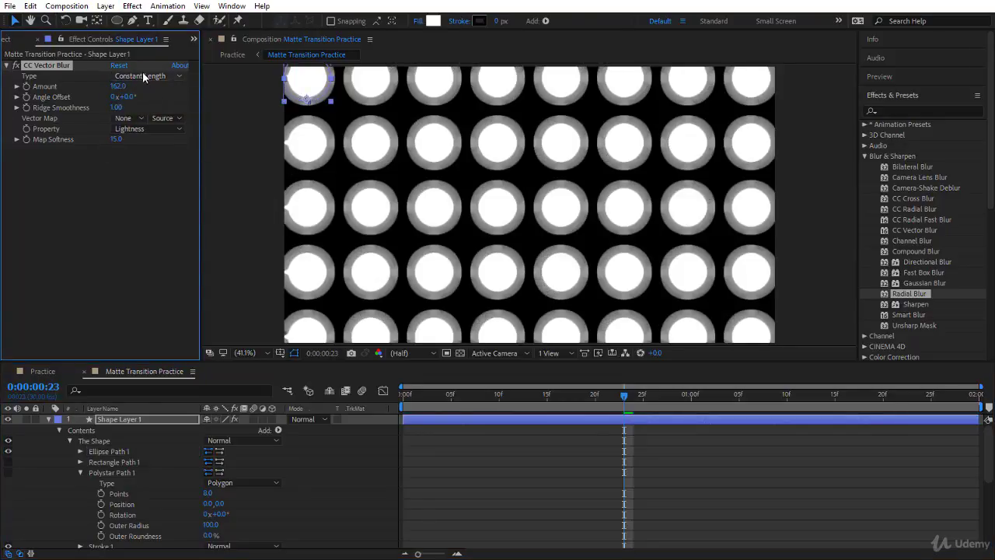
click(143, 76)
click(151, 116)
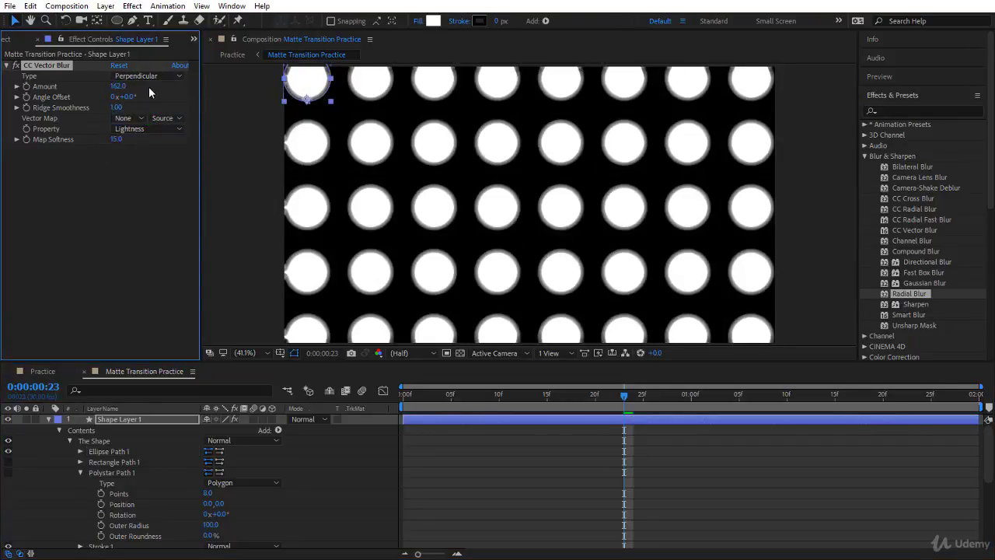
click(178, 78)
click(149, 147)
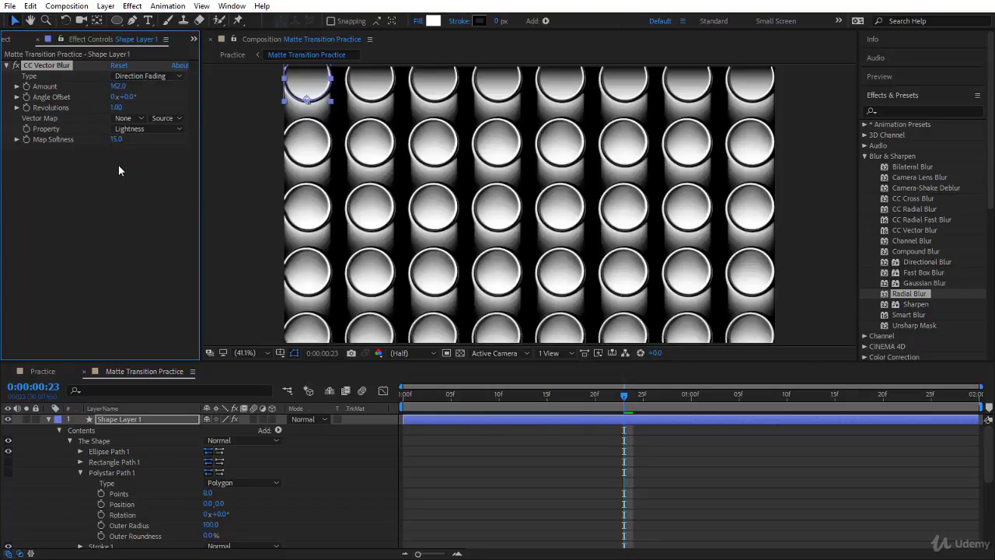
Step: Preview the Practice transition from 0:00:02:22 through the blur-streaked circle matte
click(43, 371)
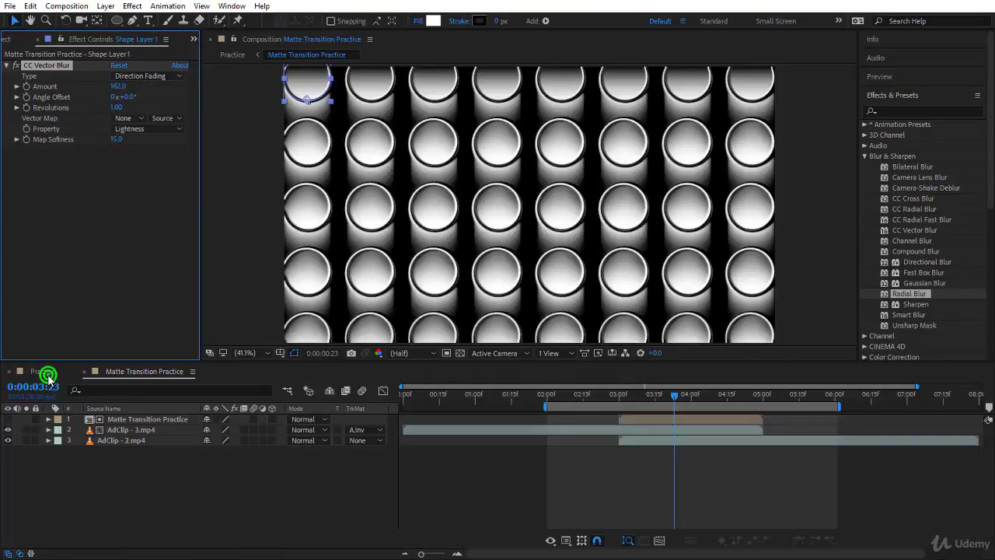
drag(672, 399, 600, 411)
key(space)
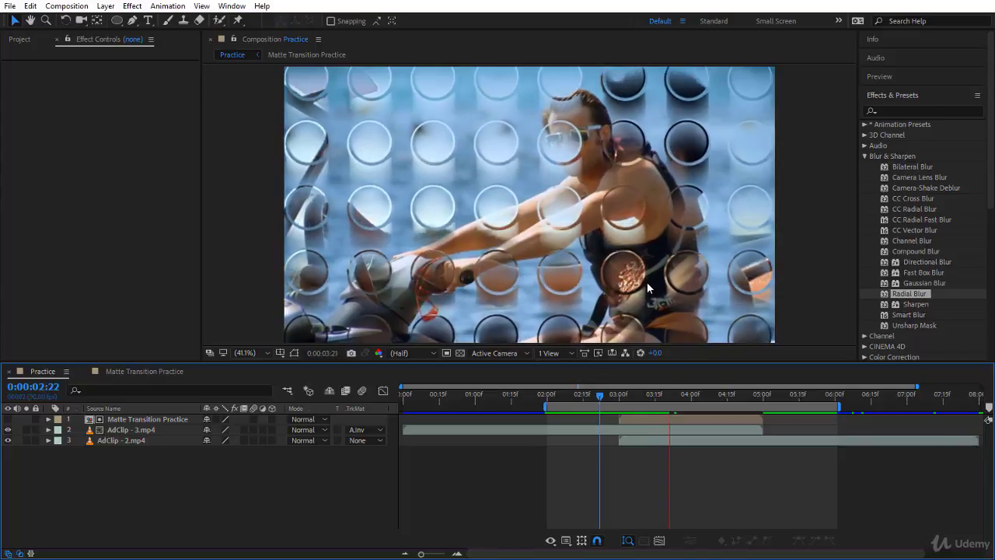
Step: In Matte Transition Practice, set the CC Vector Blur Type back to Natural
click(165, 371)
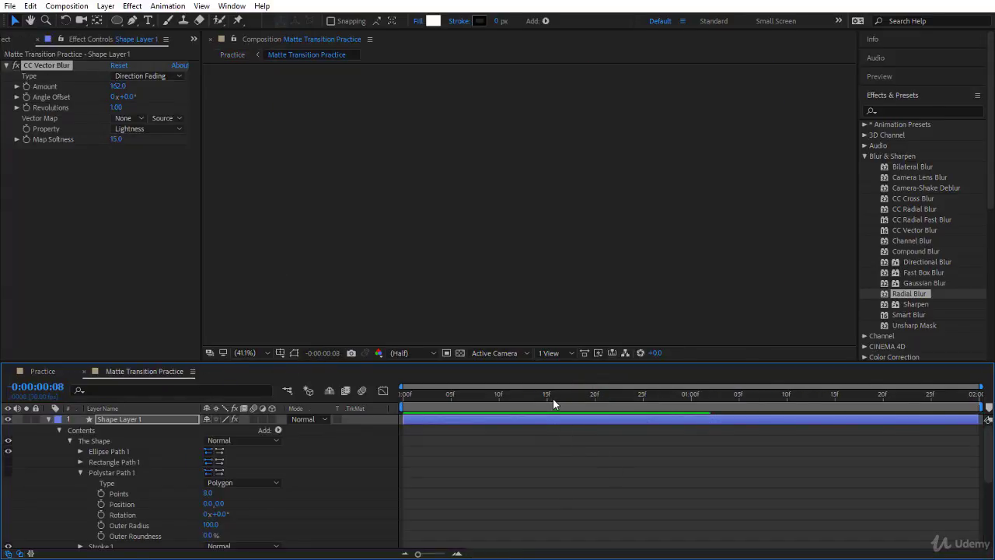
click(556, 397)
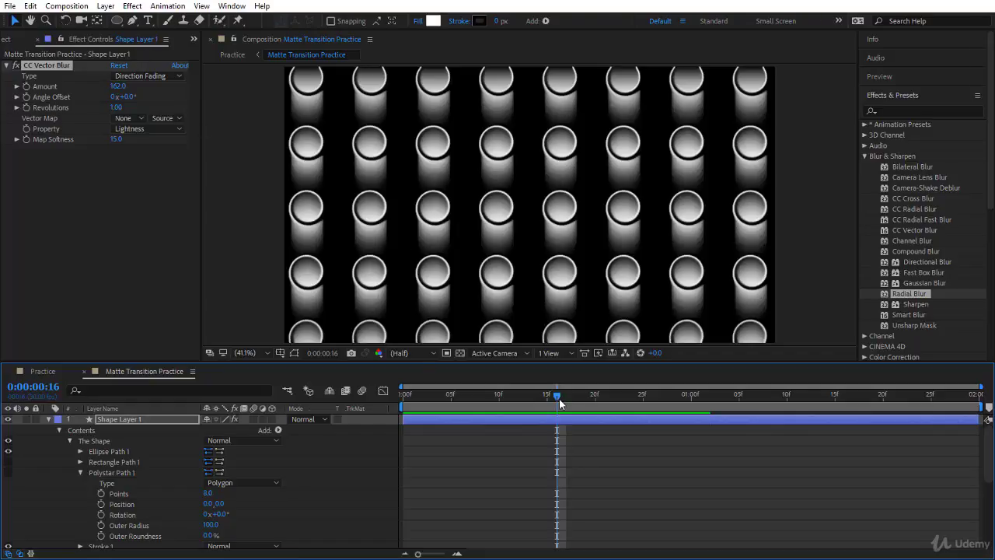
drag(558, 398, 537, 438)
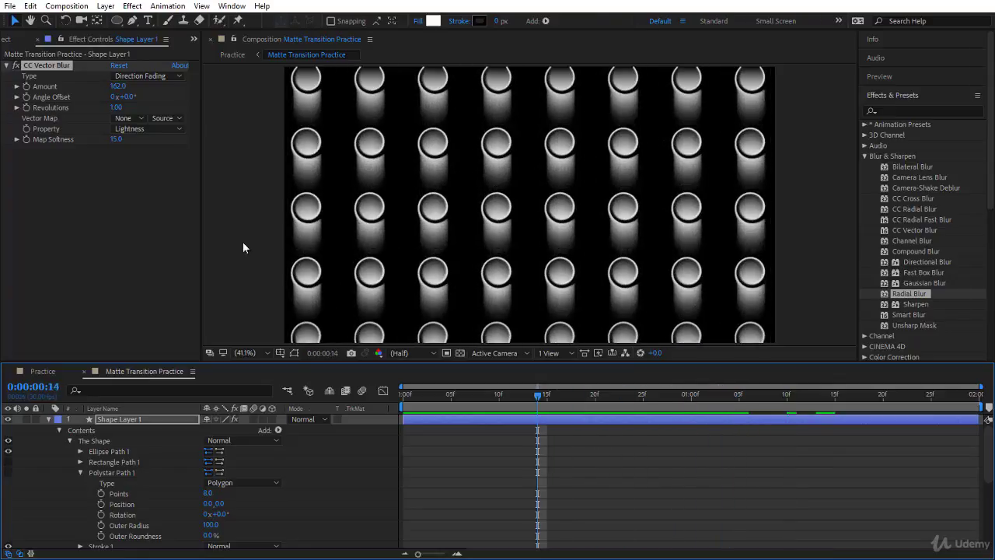
click(156, 77)
click(159, 82)
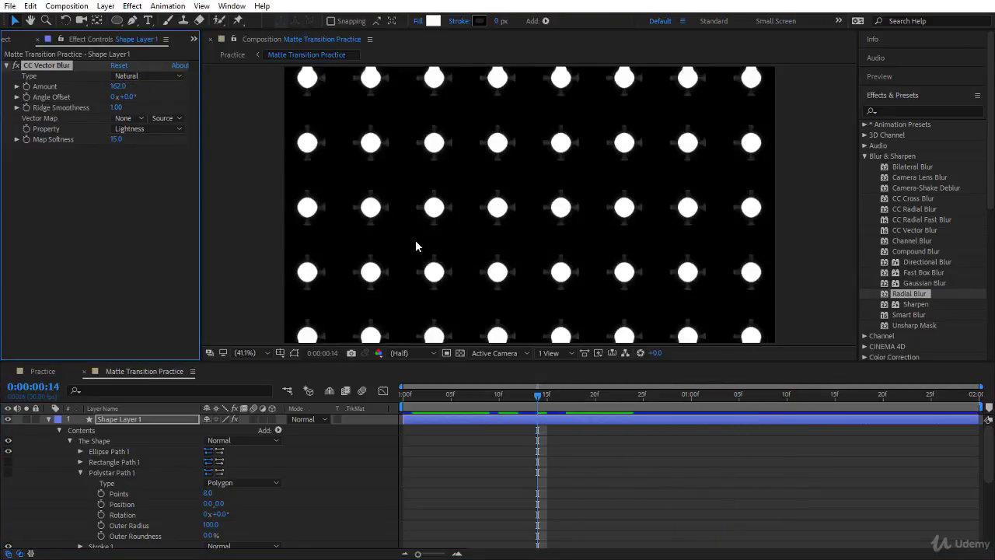
Step: Raise the CC Vector Blur Amount to 231.0 and undo the Angle Offset change
drag(538, 395, 642, 414)
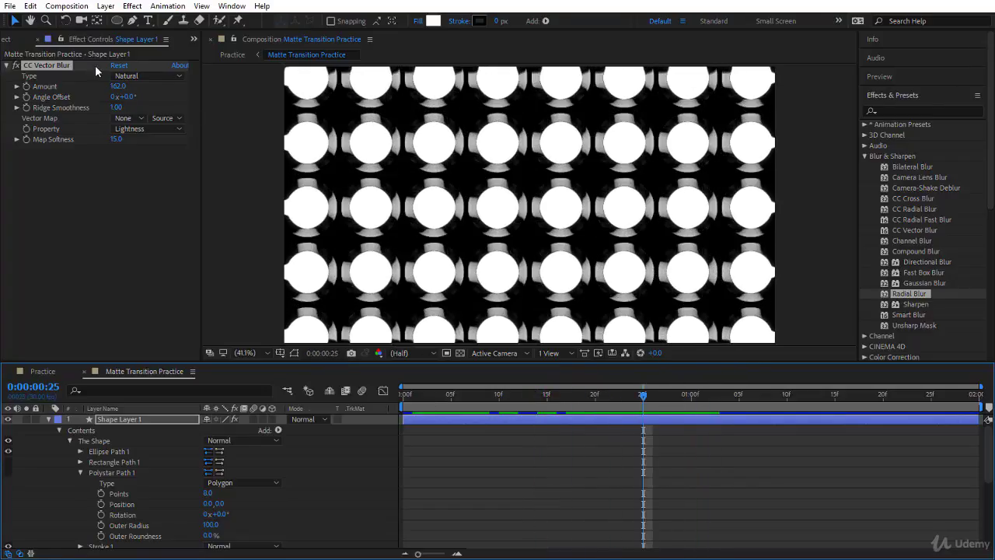
drag(117, 86, 154, 98)
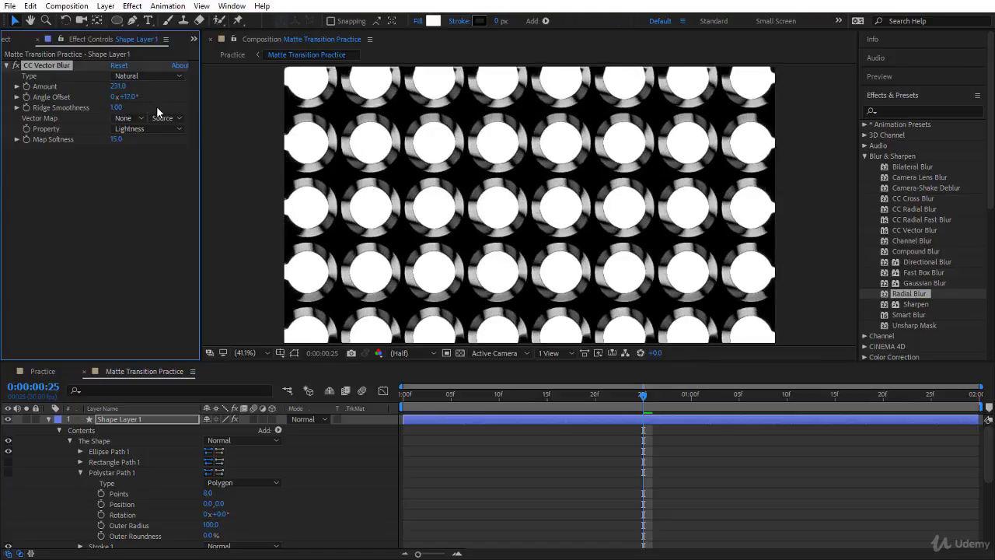
key(ctrl+z)
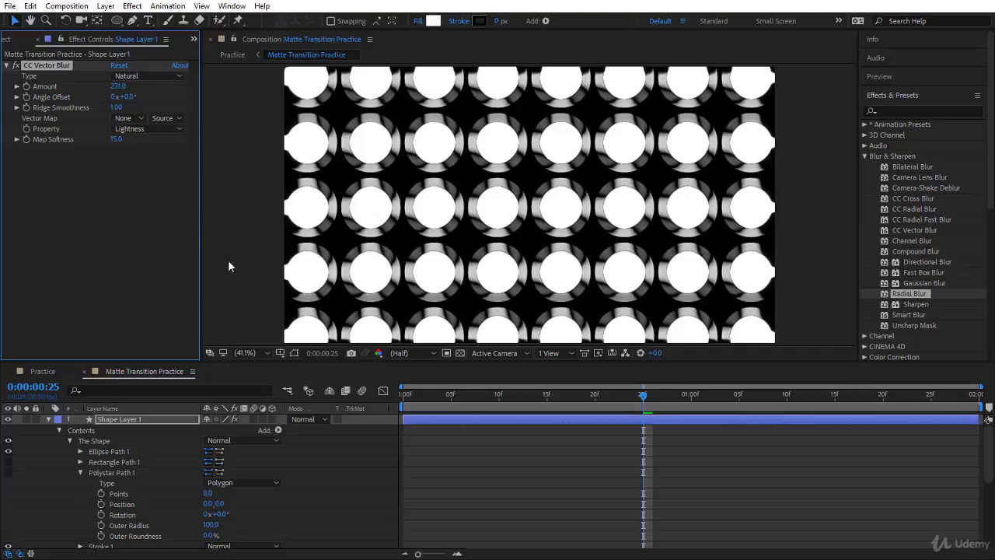
Step: Hide the ellipse path to show blurred octagons, and preview the result in Practice up to 0:00:04:05
click(9, 451)
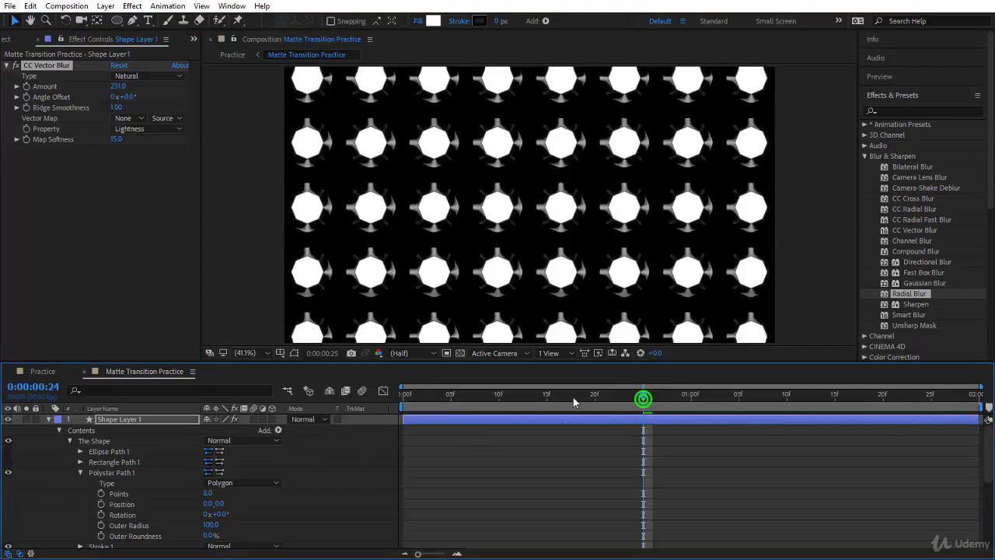
click(398, 405)
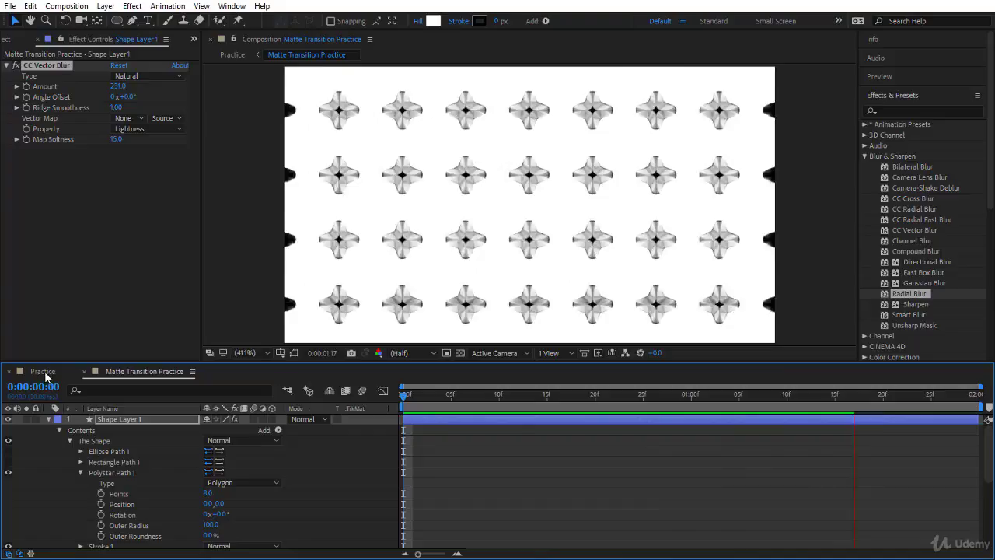
click(43, 371)
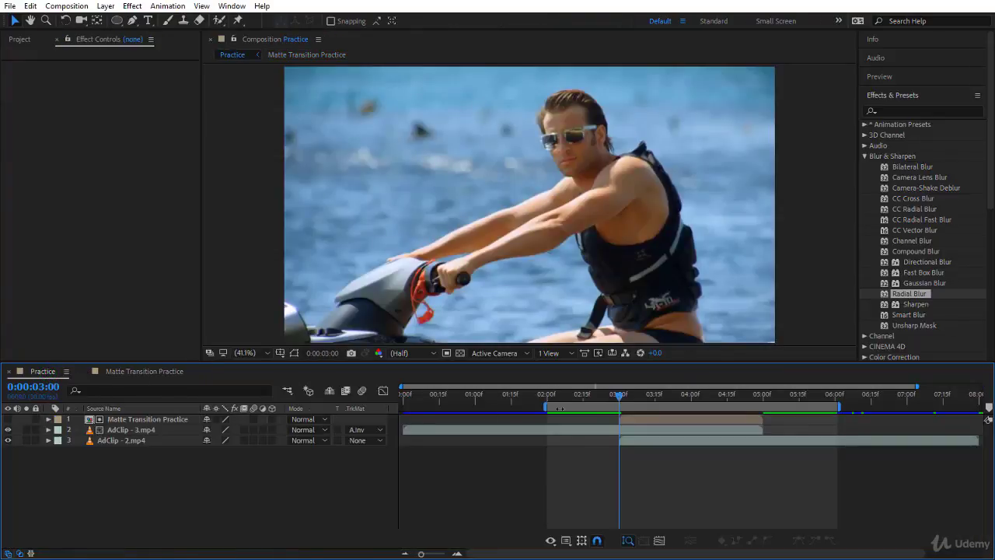
key(space)
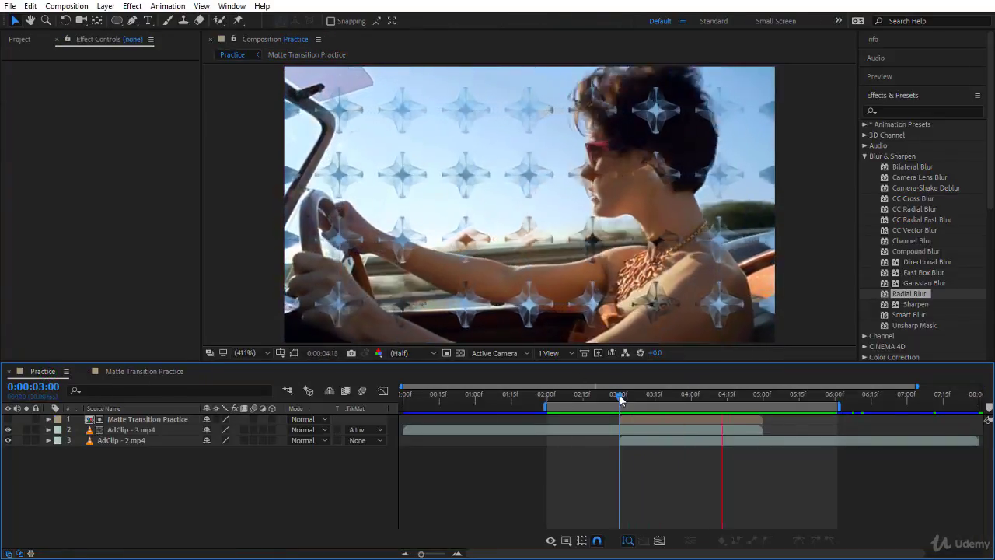
drag(619, 394, 703, 399)
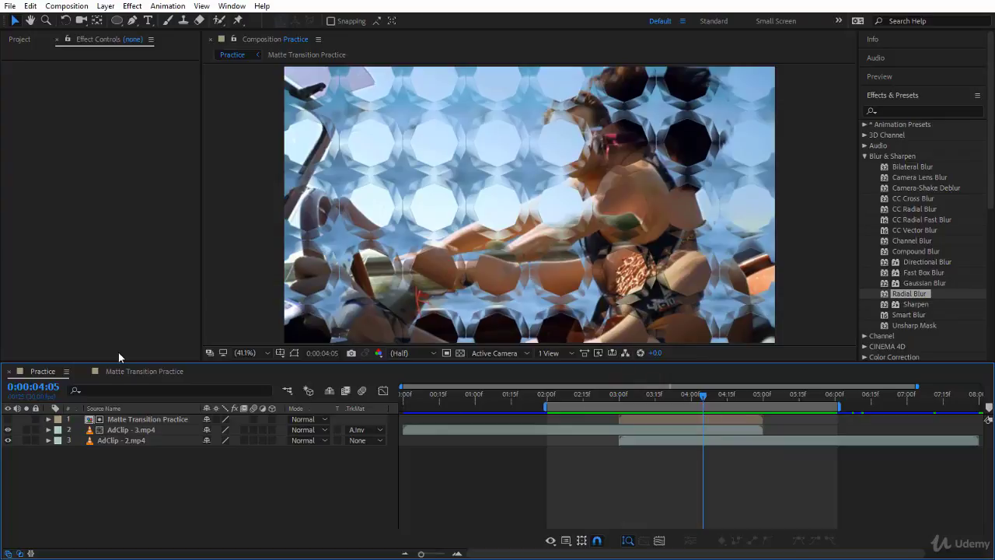
click(155, 372)
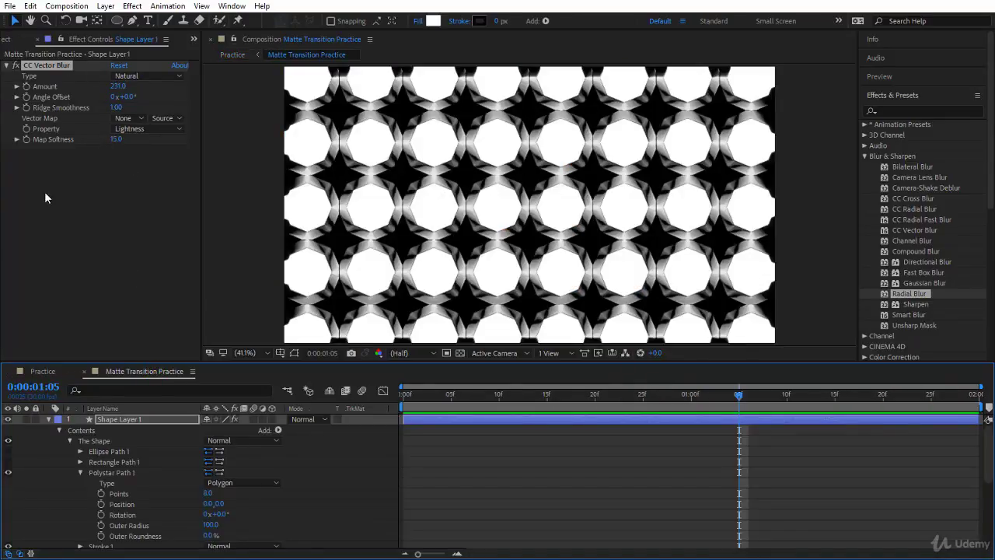
Step: Apply Radial Blur (Amount 10.0, Spin) to Shape Layer 1 and check it at 0:00:02:04 in Practice
drag(864, 310, 111, 235)
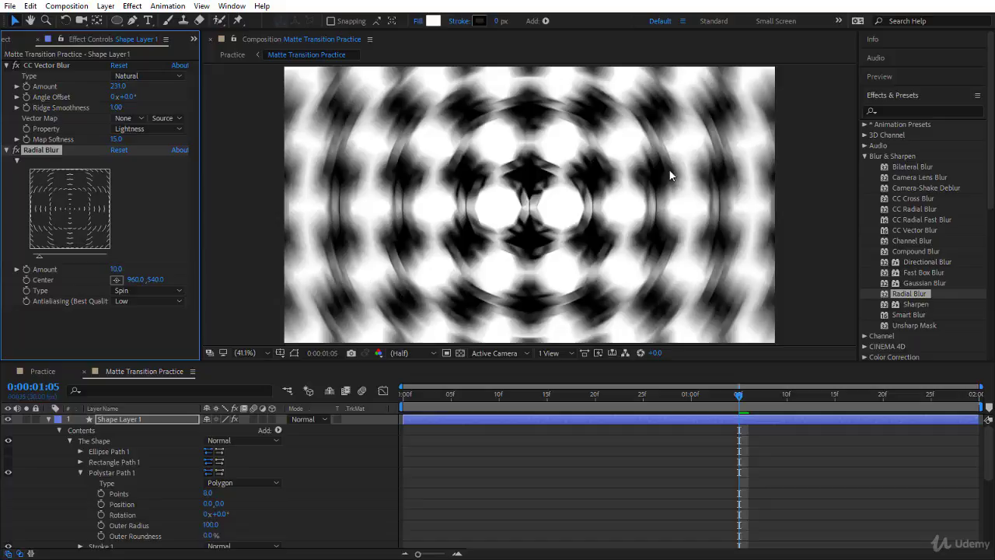
click(37, 370)
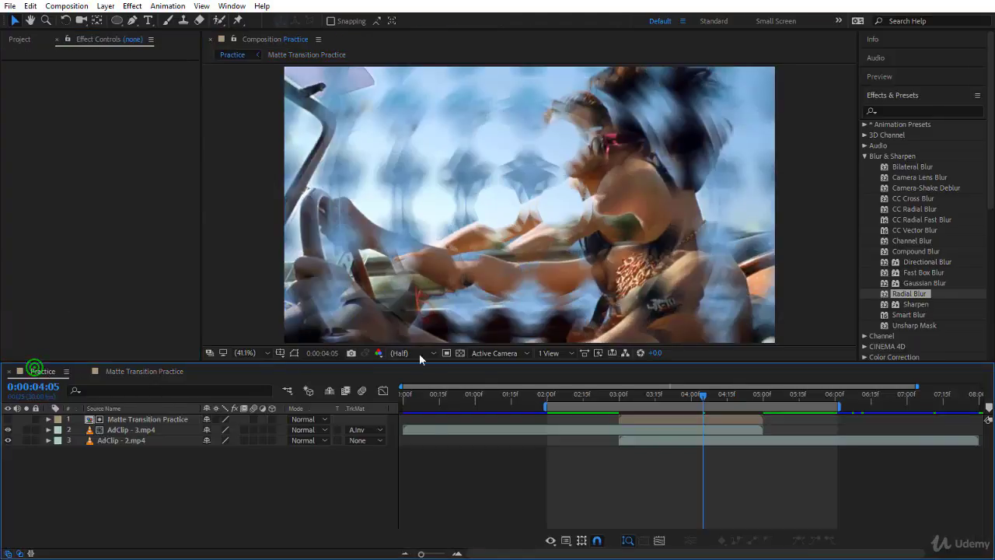
drag(701, 396, 556, 429)
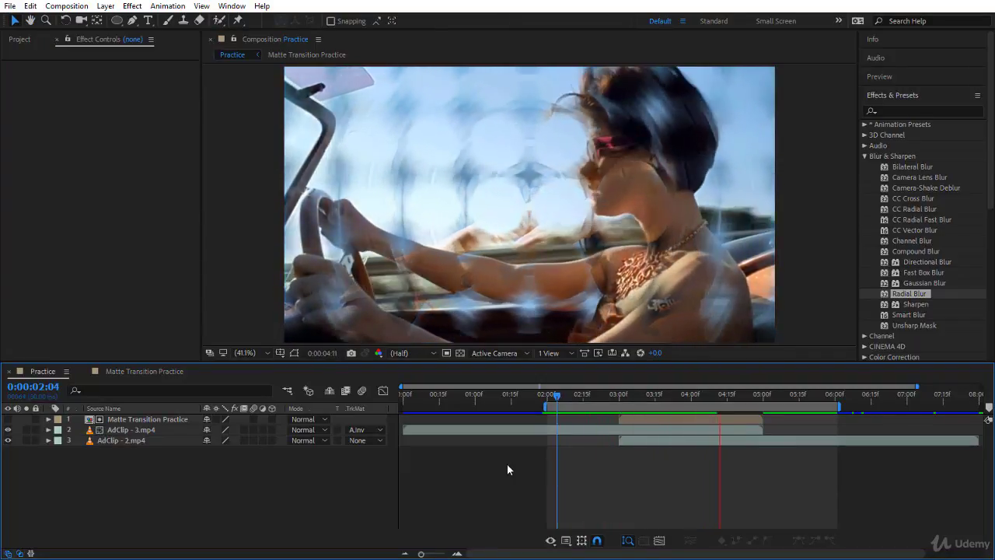
Step: Move the Radial Blur centre to 1756, 988.2, lower Amount to 8.0, and preview the animation
click(156, 371)
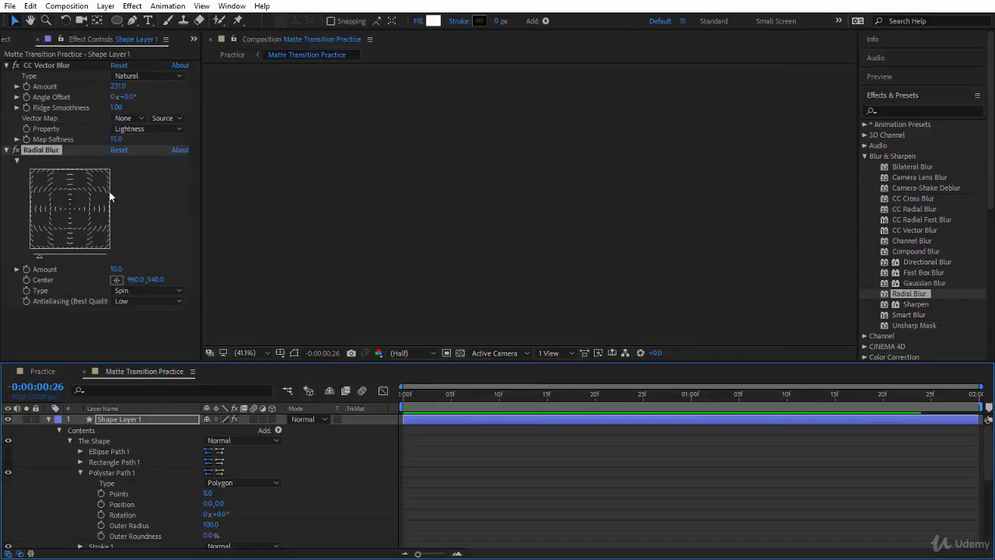
drag(45, 181, 103, 241)
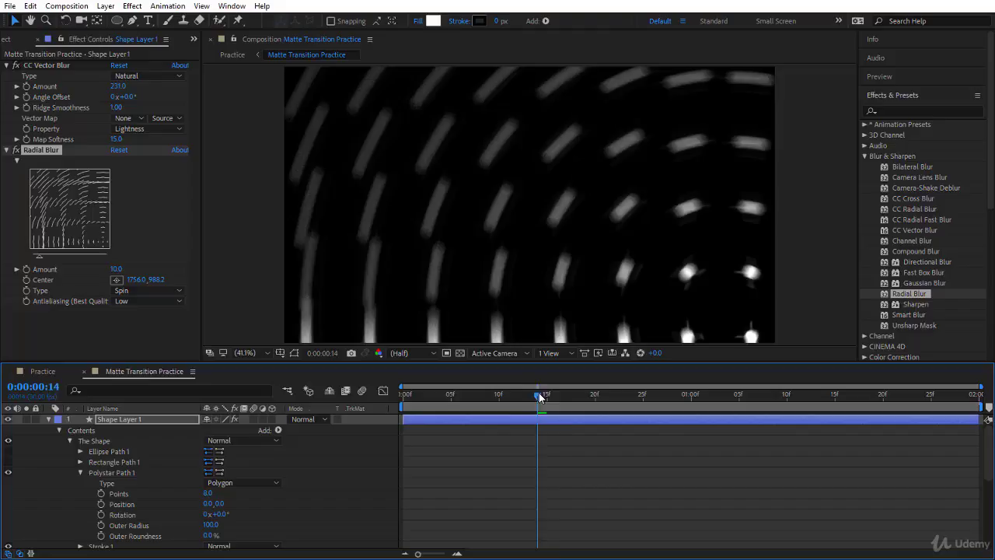
drag(538, 395, 678, 403)
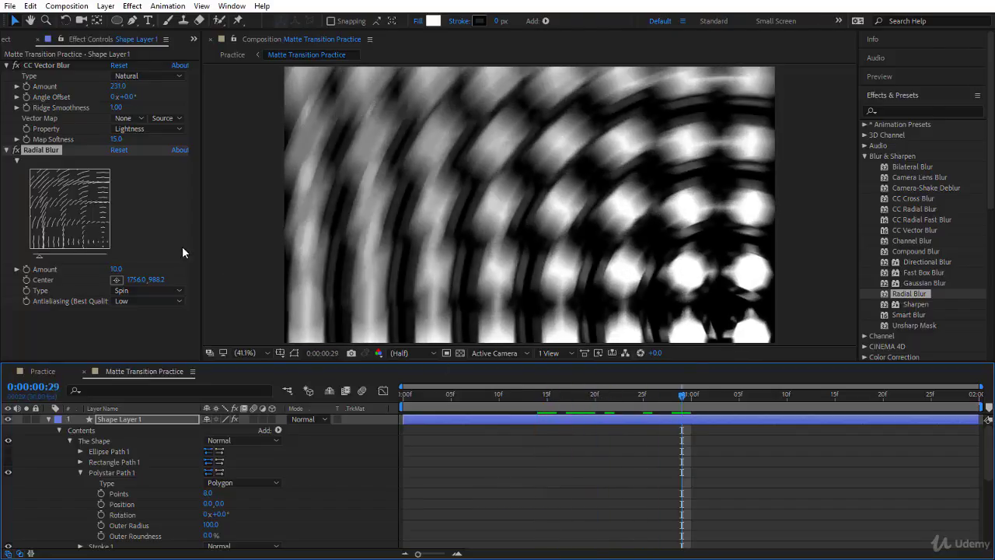
mouse_move(117, 269)
mouse_down()
mouse_move(90, 268)
mouse_move(113, 268)
mouse_up()
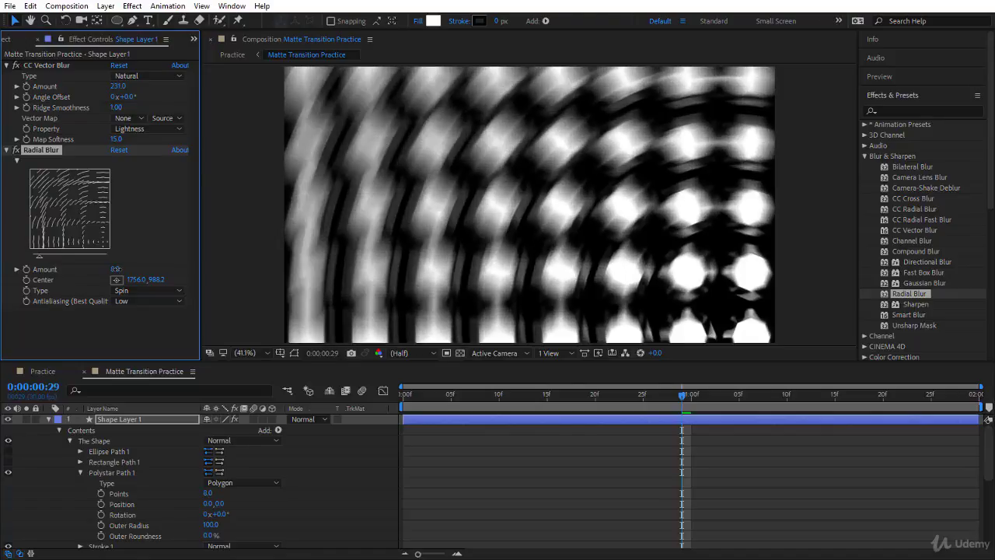
drag(681, 394, 368, 431)
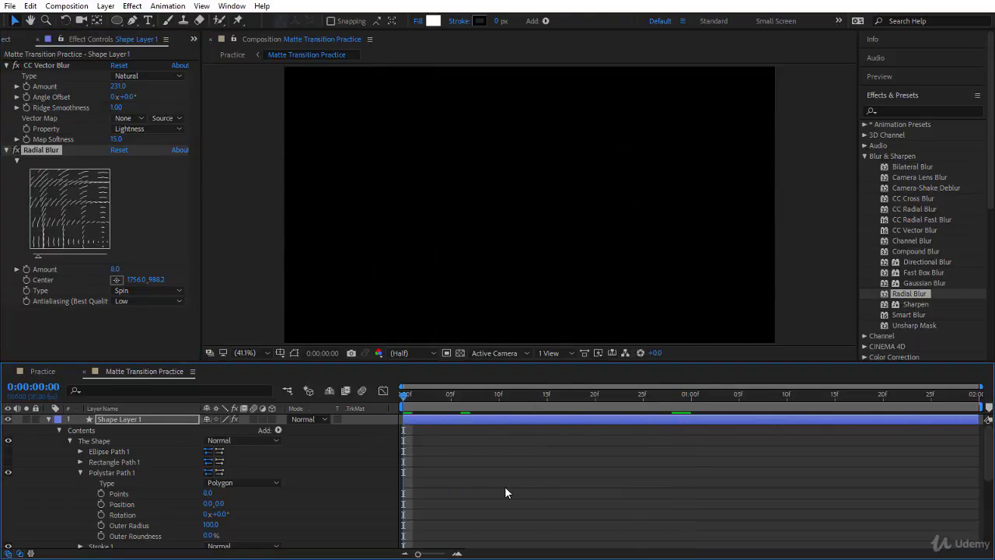
key(space)
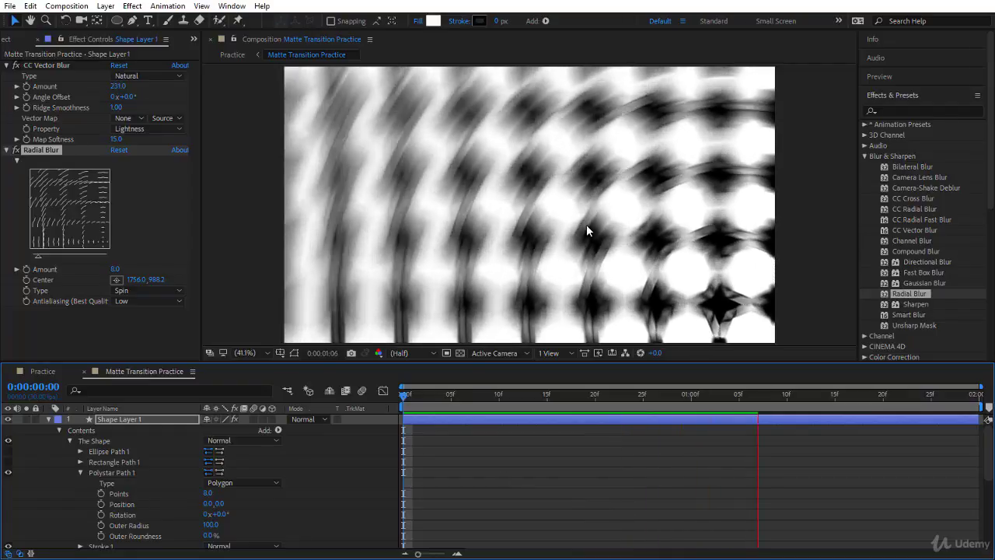
drag(413, 396, 566, 394)
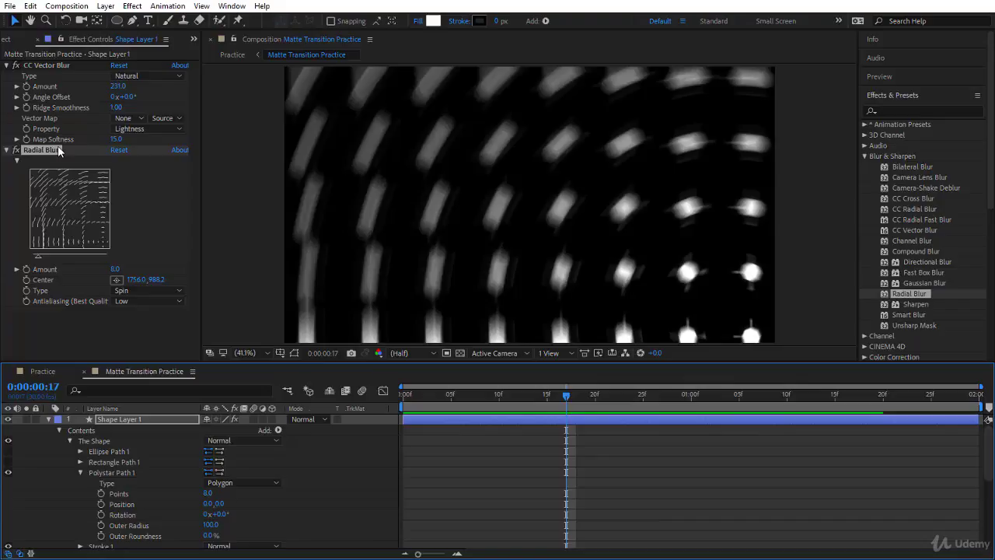
Step: Preview the Practice transition from 0:00:02:05, then check frame 14 in Matte Transition Practice
click(39, 371)
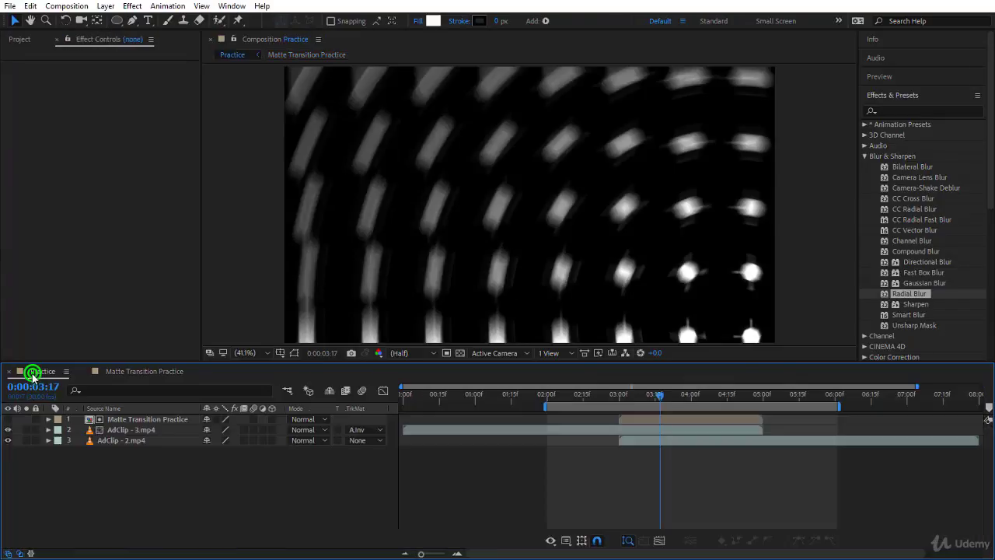
drag(606, 396, 561, 400)
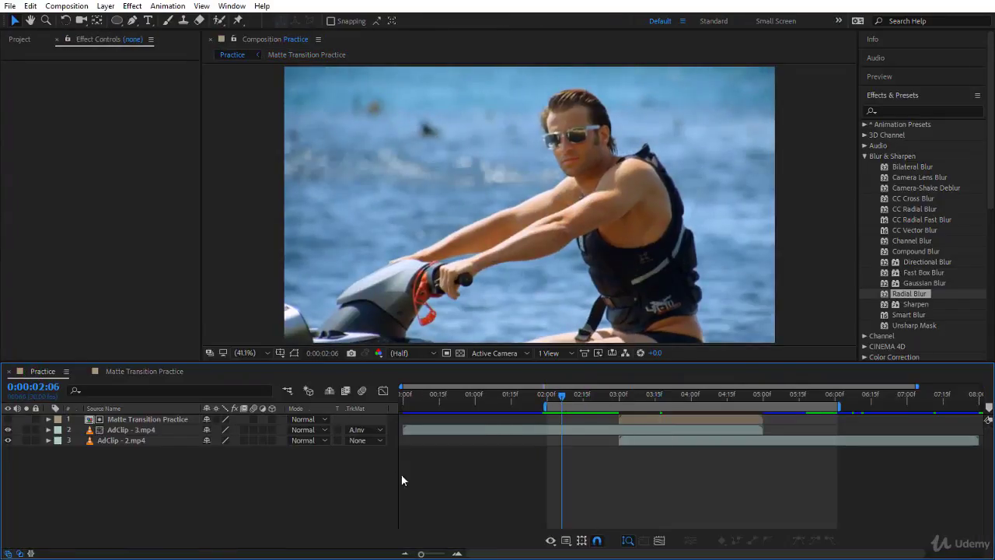
key(space)
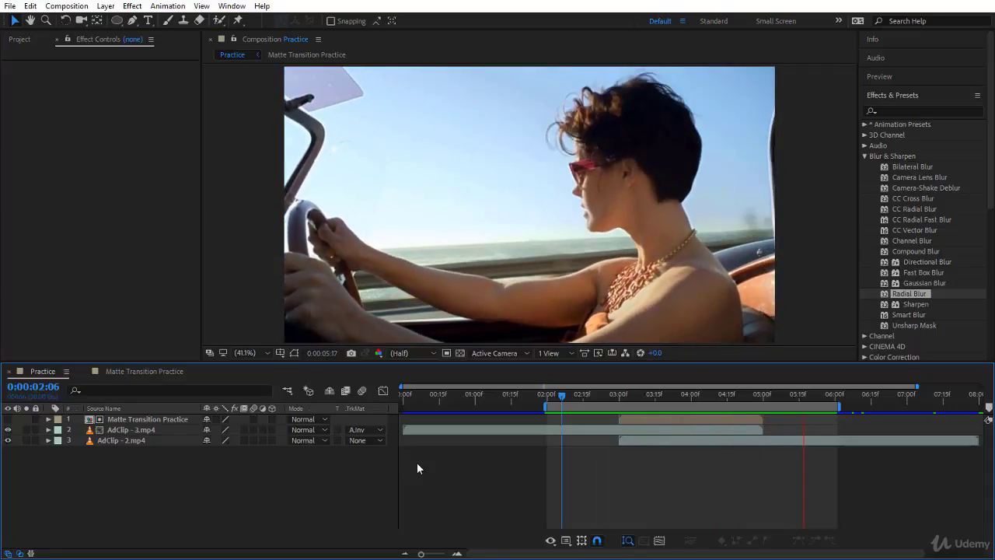
key(space)
click(156, 371)
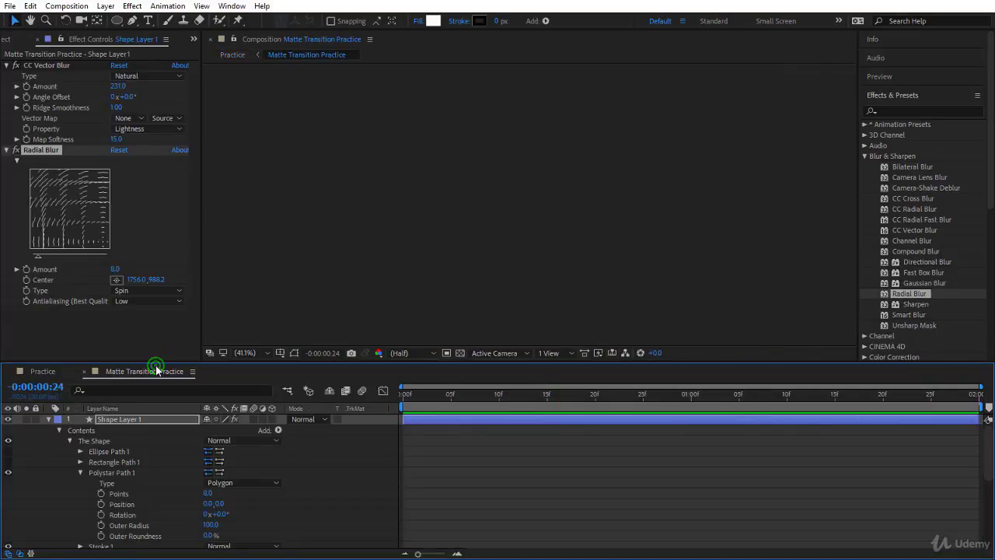
drag(444, 395, 523, 412)
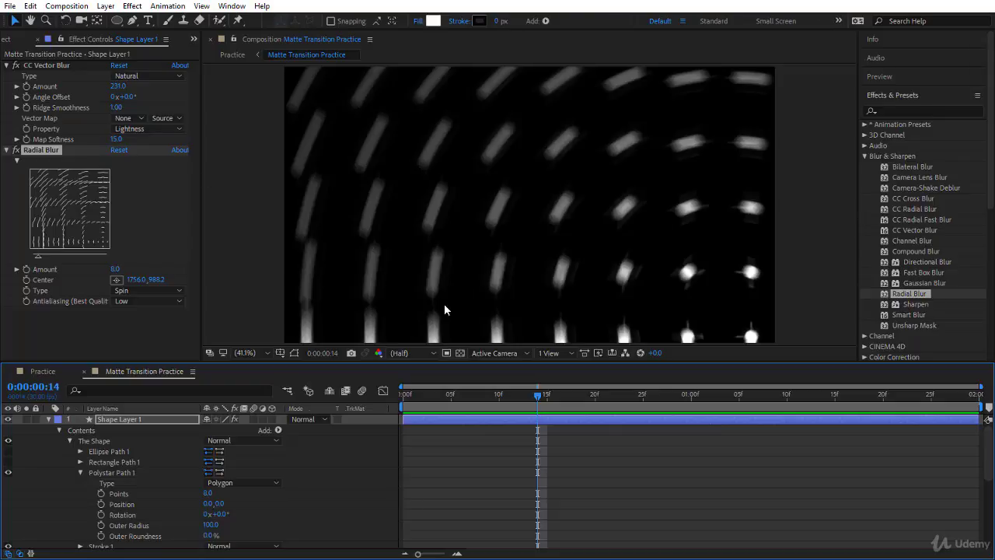
click(43, 371)
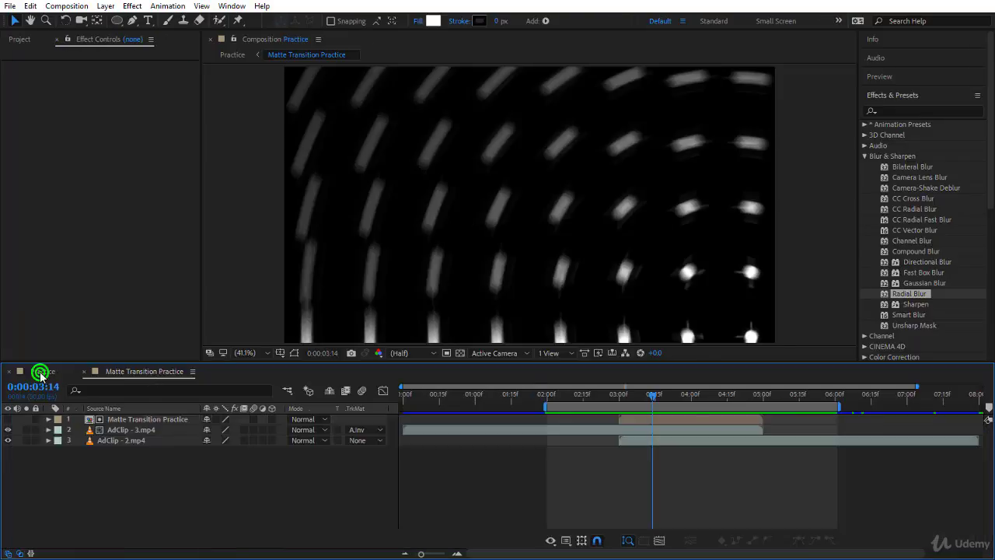
drag(654, 396, 548, 402)
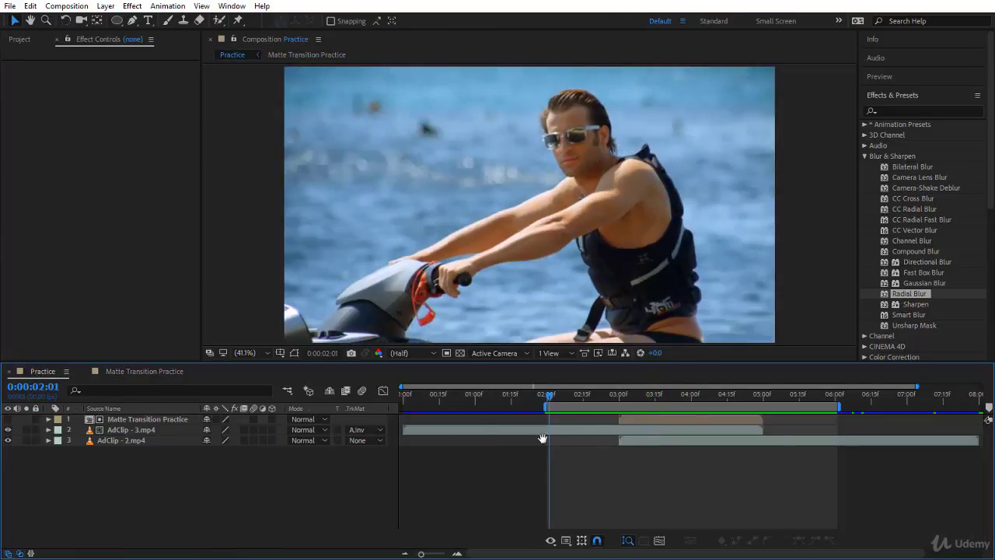
key(space)
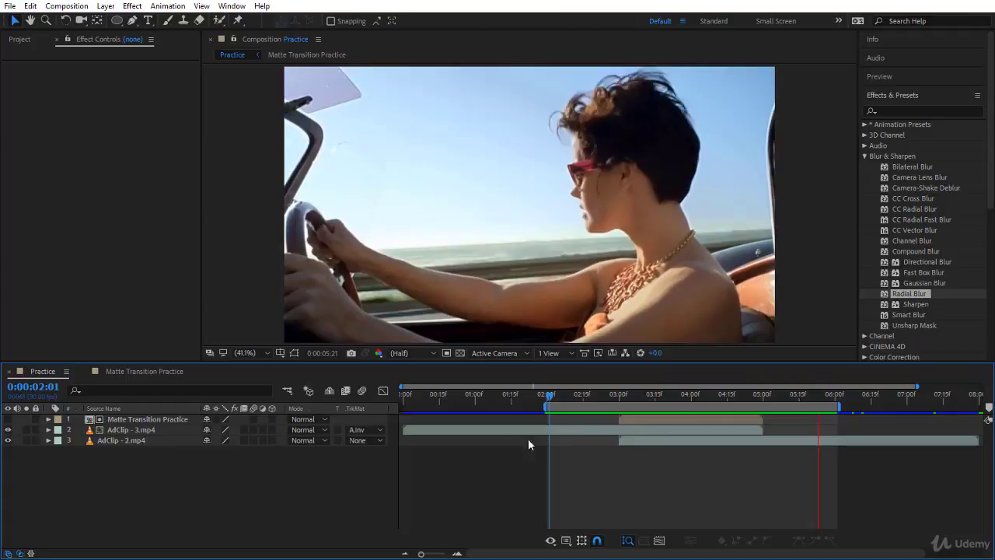
click(550, 392)
drag(550, 392, 696, 402)
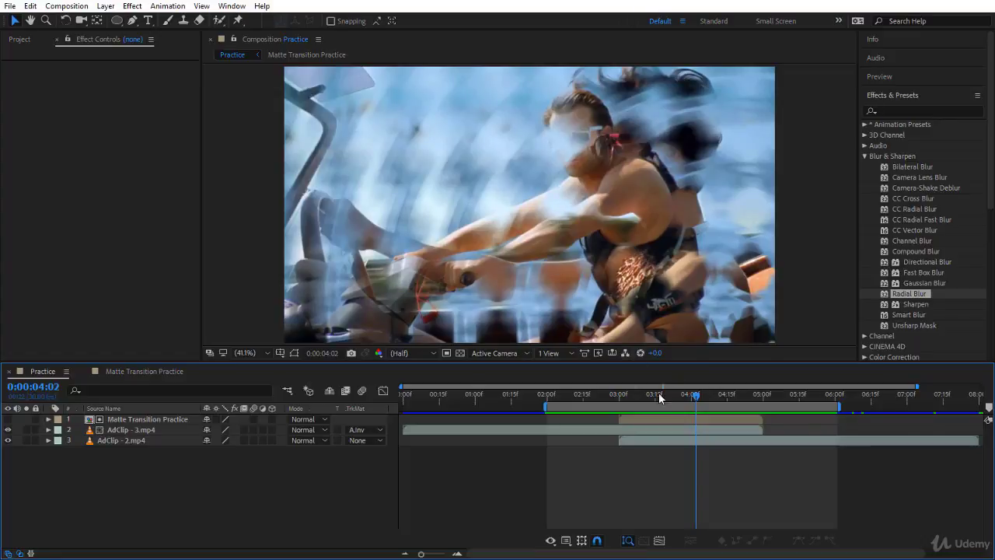
click(557, 398)
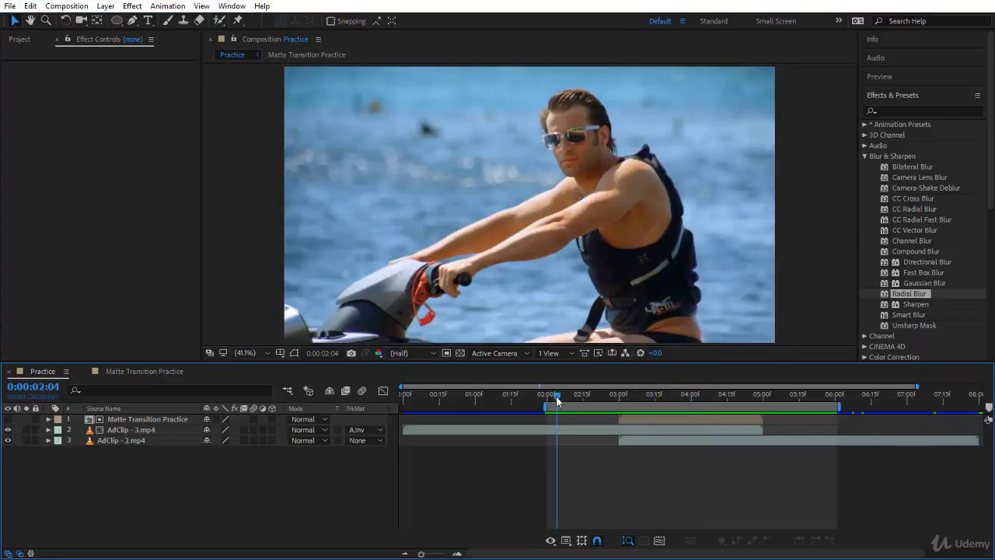
mouse_move(557, 400)
mouse_down()
mouse_move(615, 398)
mouse_move(558, 399)
mouse_up()
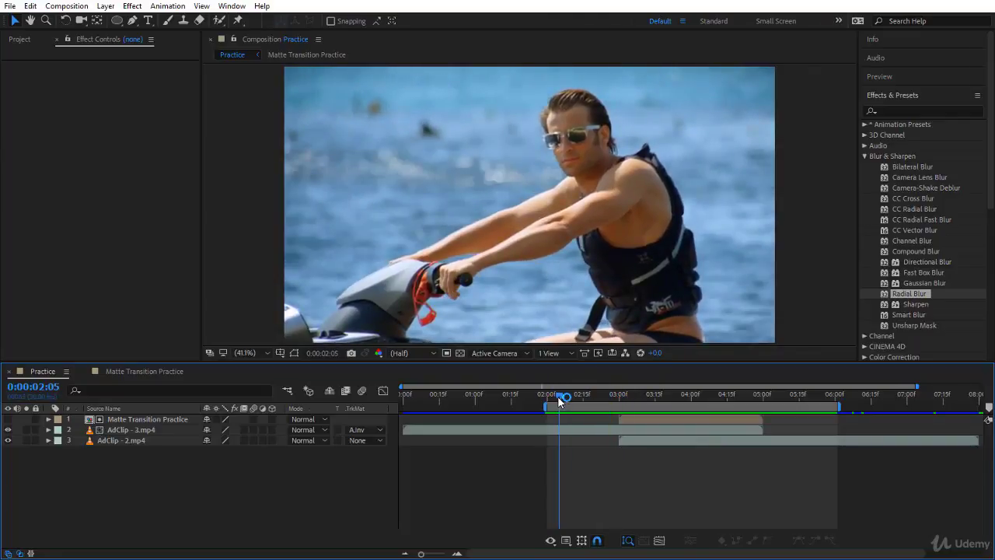